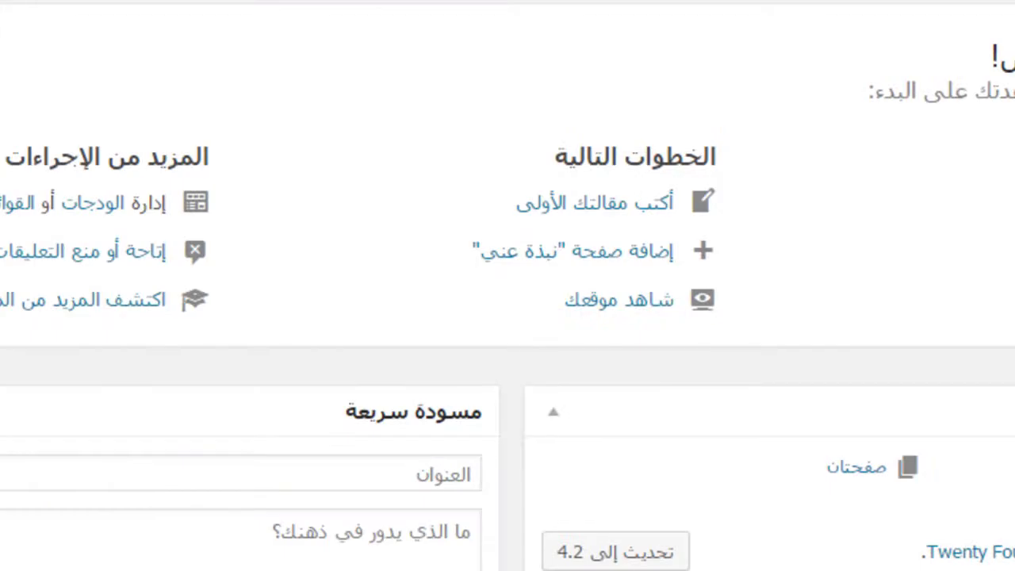
Step: Open the Form Maker plugin's Manager page with the list of forms
scroll(508, 317, "down", 3)
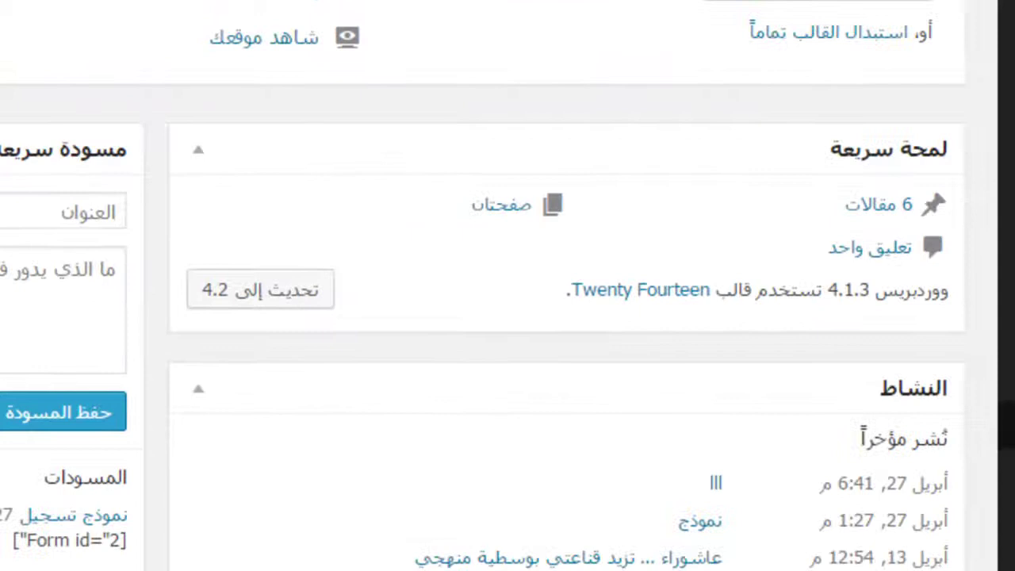
mouse_move(948, 450)
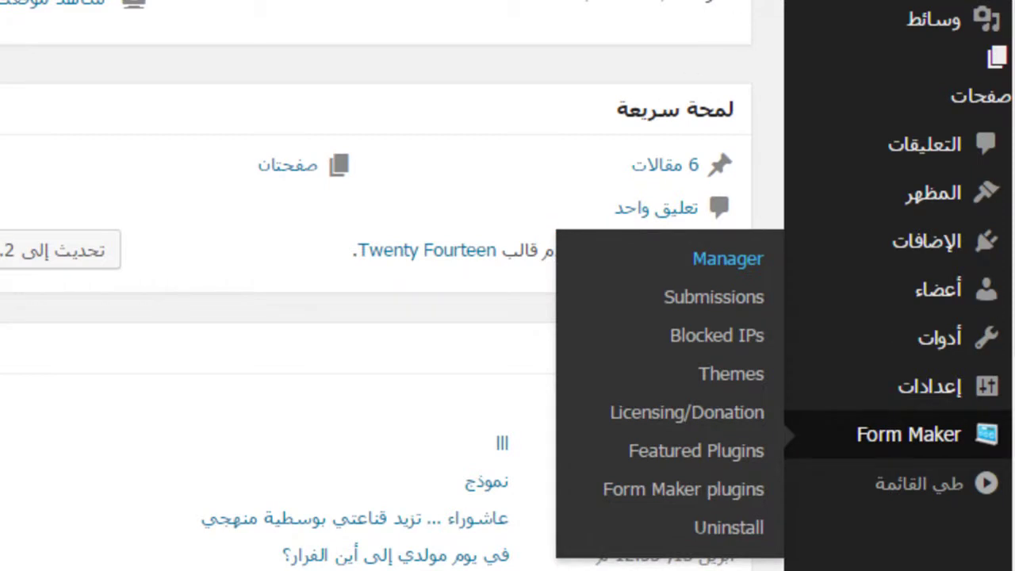
left_click(728, 259)
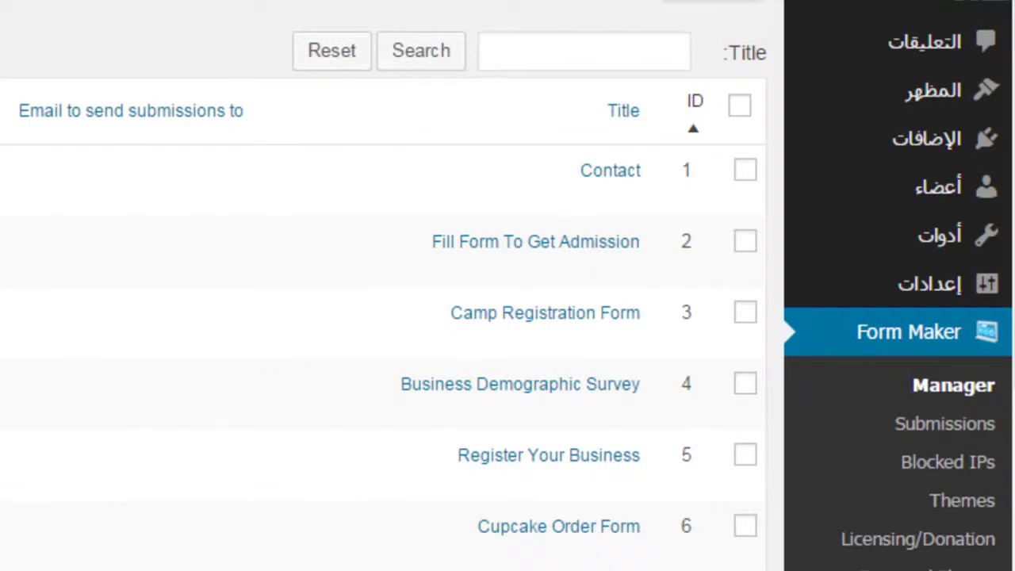
Step: Start a new form and begin adding a Text input field to it
scroll(381, 285, "down", 2)
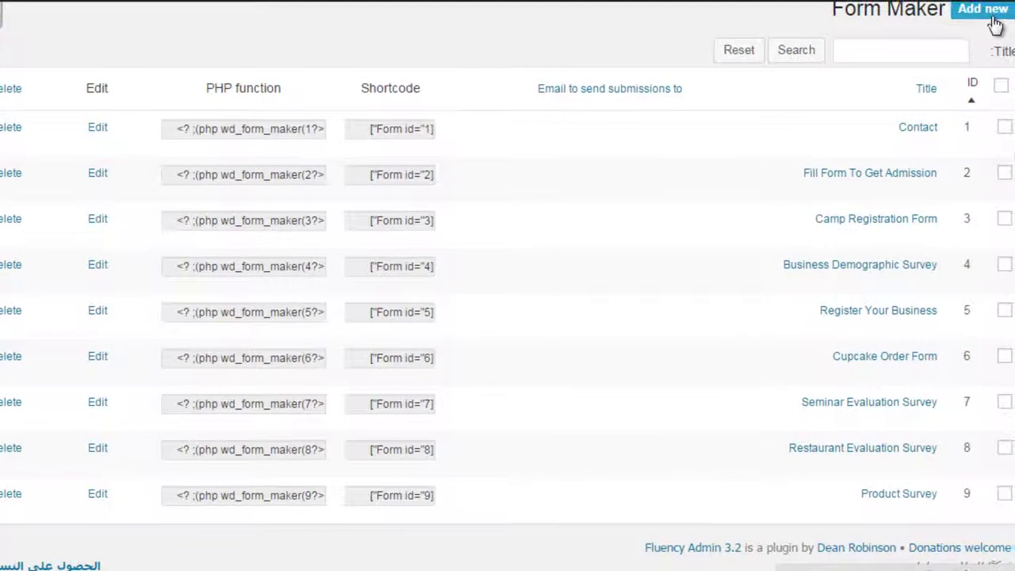
scroll(1001, 181, "up", 1)
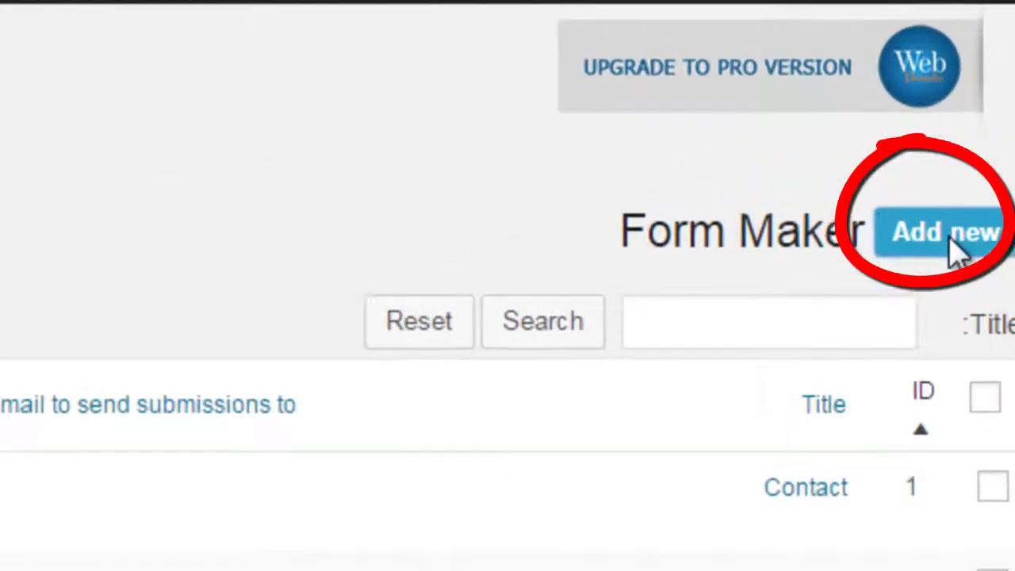
left_click(959, 252)
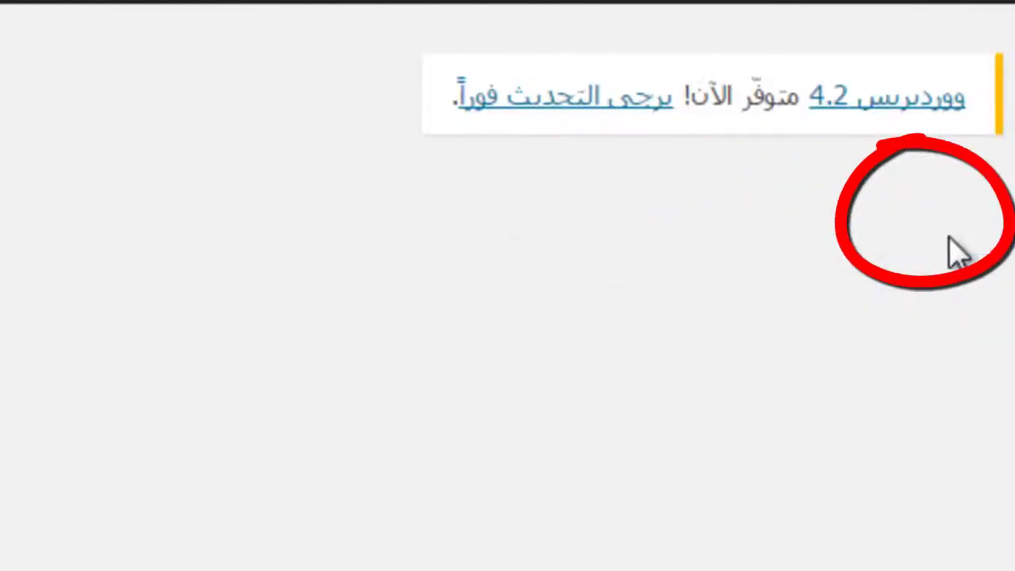
scroll(507, 317, "down", 3)
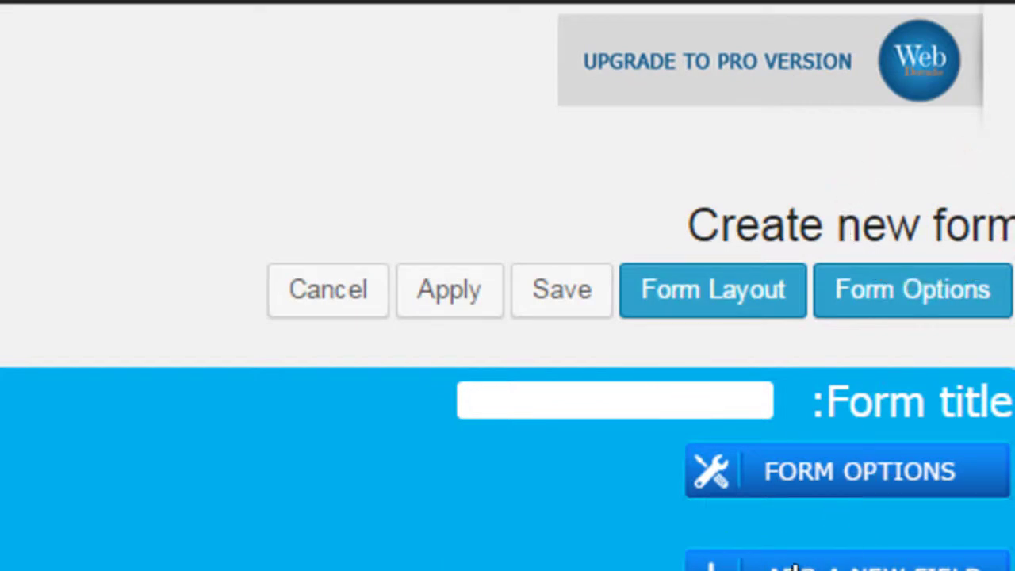
left_click(737, 567)
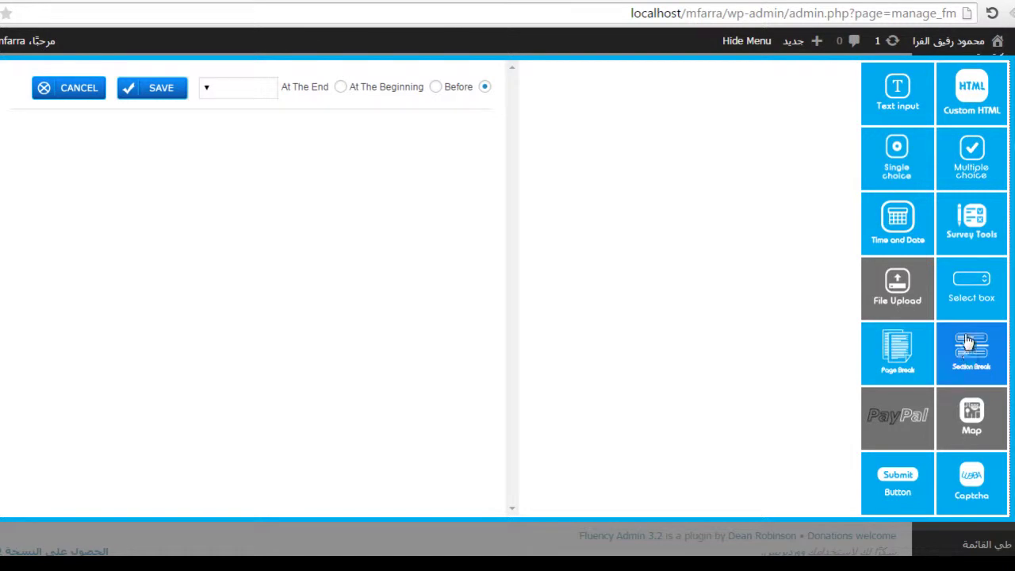
left_click(903, 102)
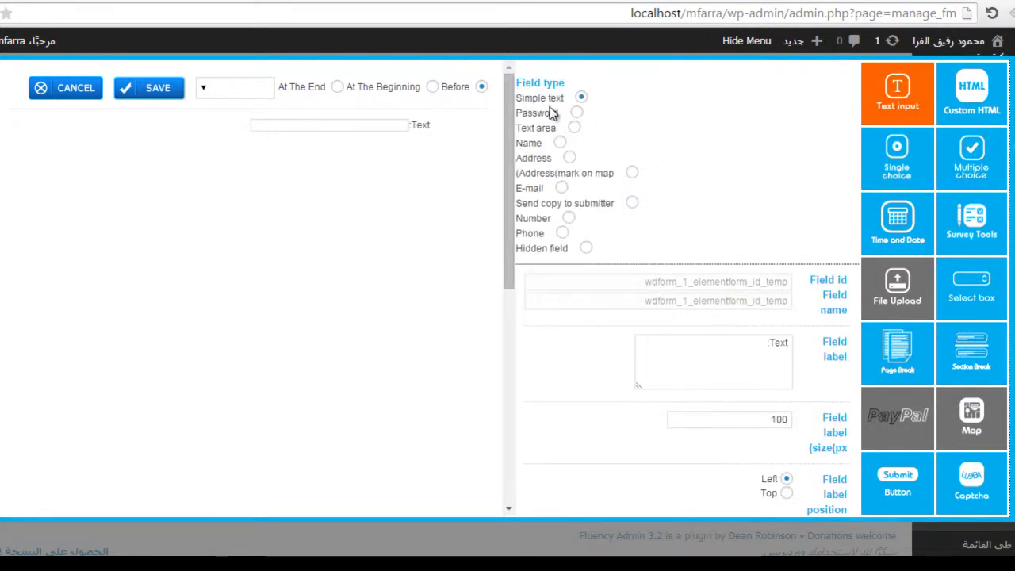
Step: Try the Password, Text area and Simple text field types, entering sample text and a sample password in the field previews
left_click(578, 113)
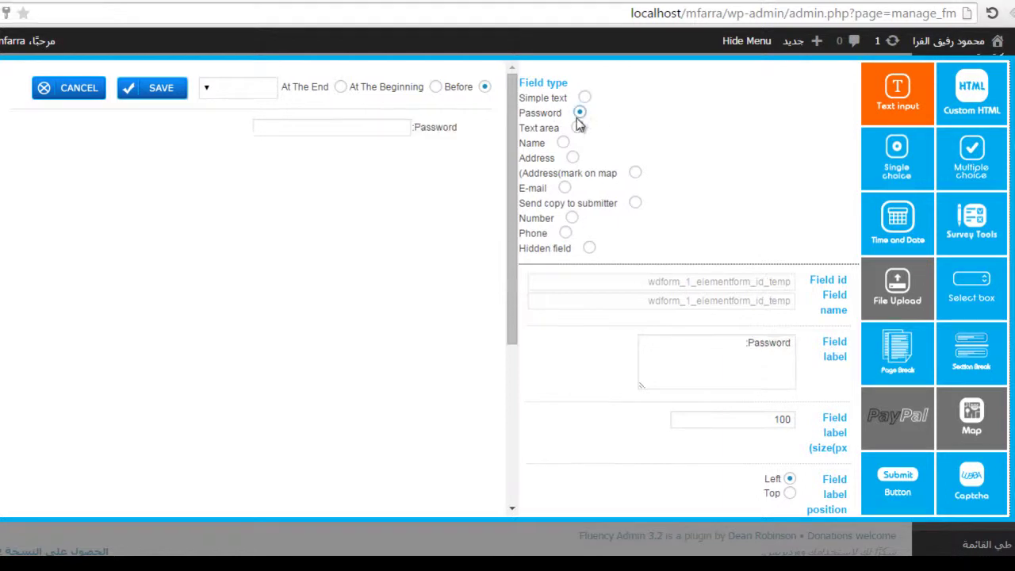
left_click(576, 128)
left_click(584, 97)
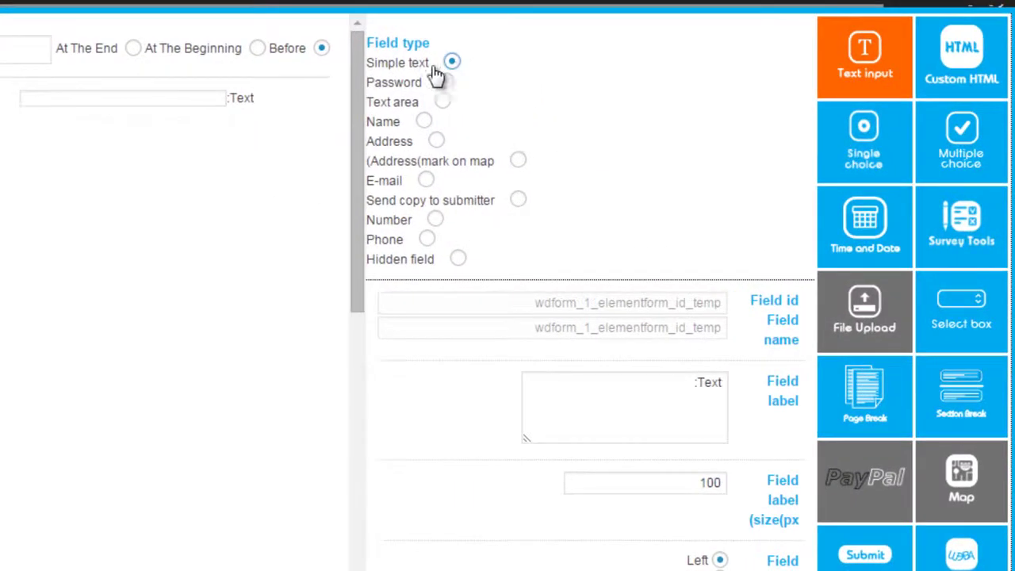
left_click(180, 97)
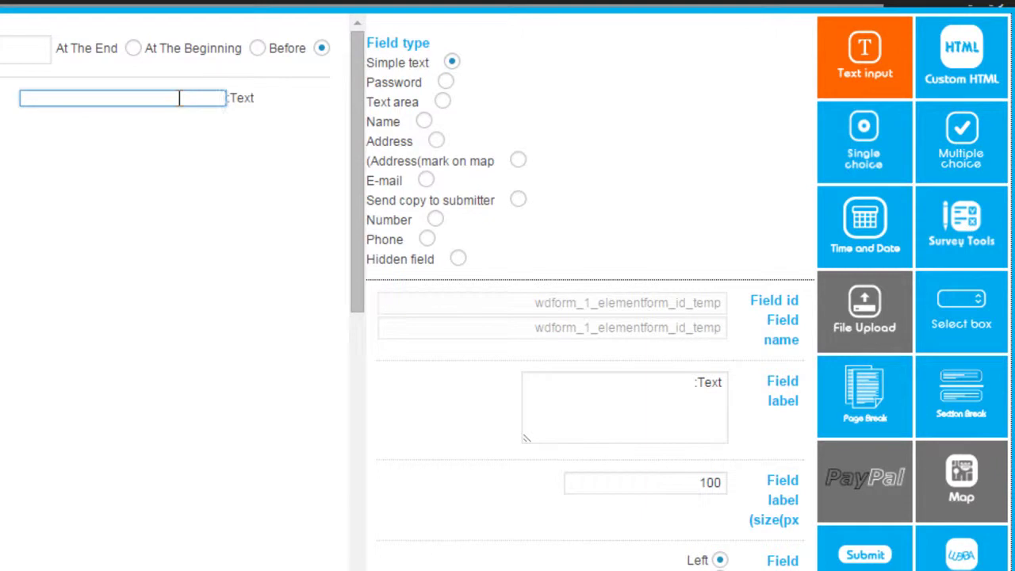
type("محمد")
left_click(447, 82)
left_click(212, 99)
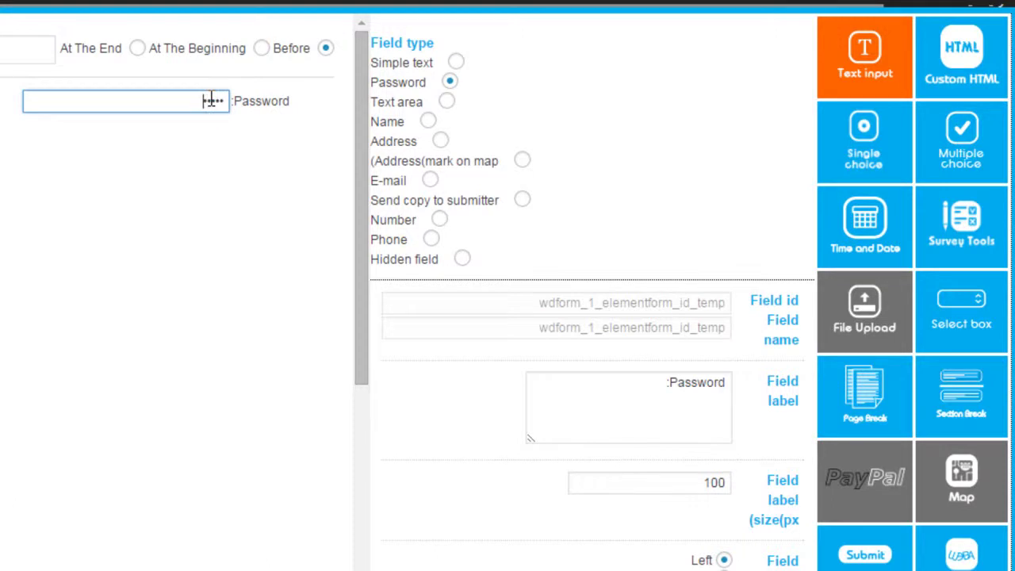
Step: Switch the new field's type to Text area and enlarge the height of its preview box
left_click(447, 101)
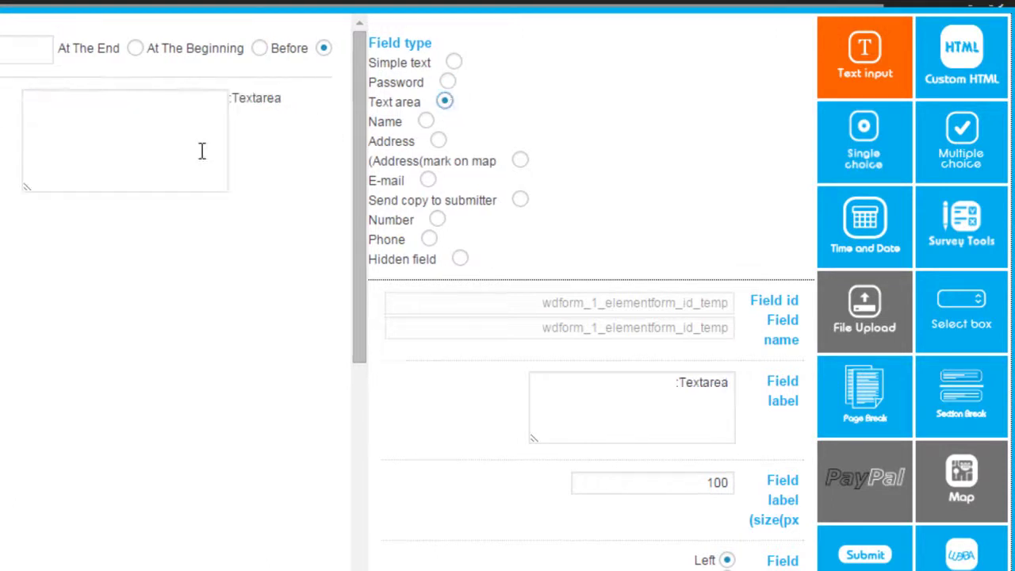
left_click(27, 203)
left_click_drag(28, 184, 45, 26)
left_click_drag(45, 159, 33, 258)
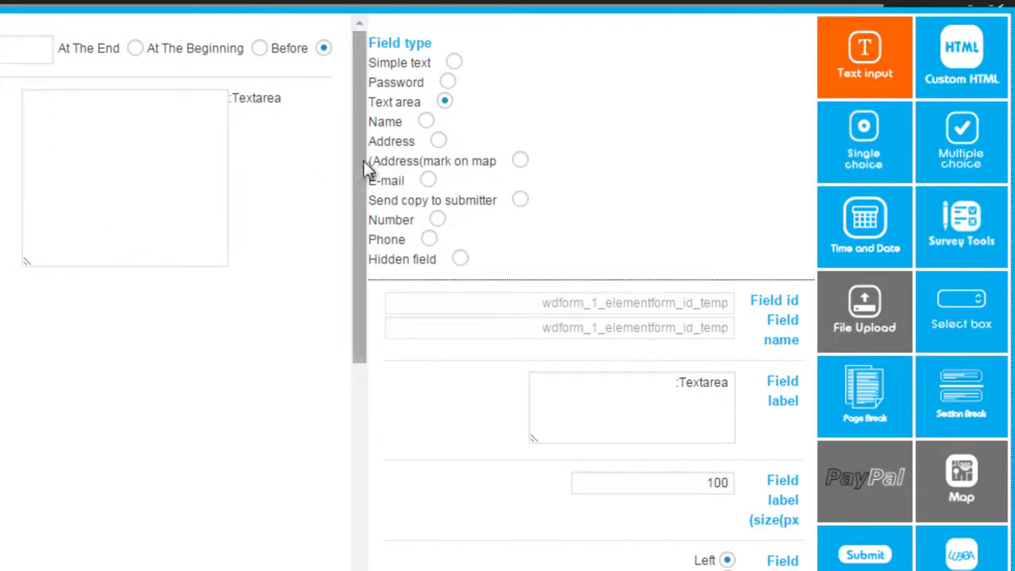
Step: Preview the Phone, Hidden field and E-mail field types, and leave the new field unsaved
left_click(429, 240)
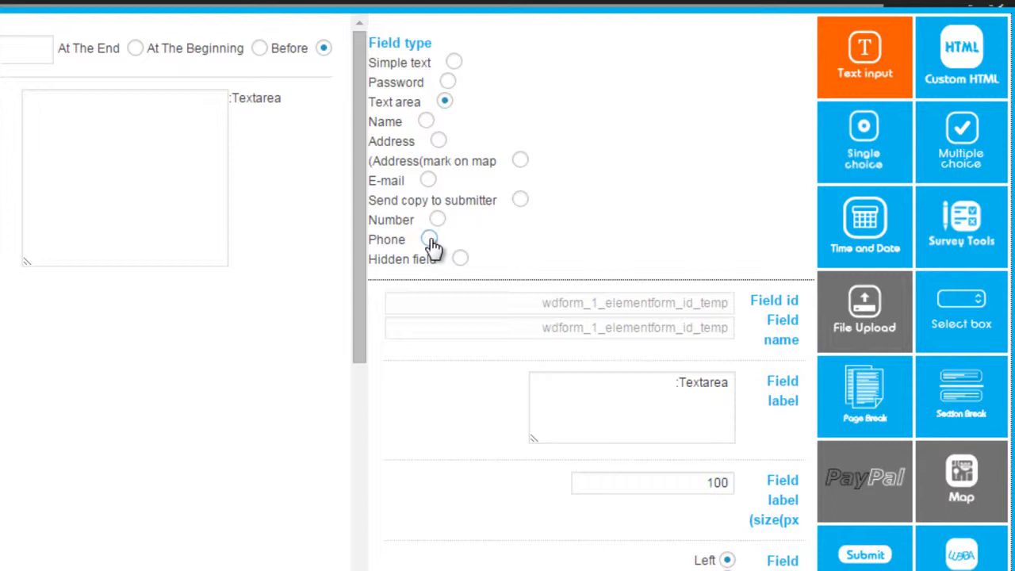
left_click(218, 97)
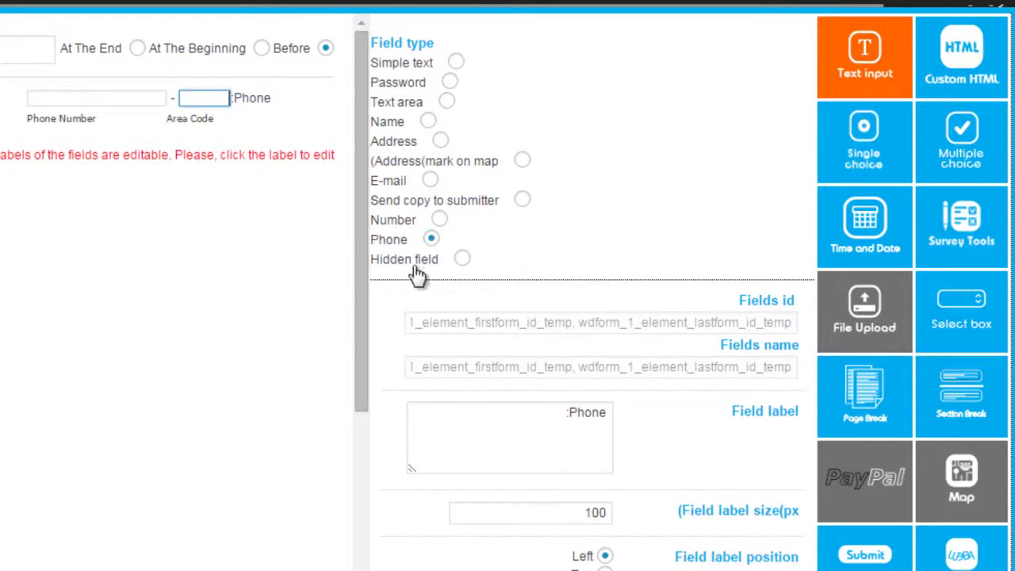
left_click(463, 260)
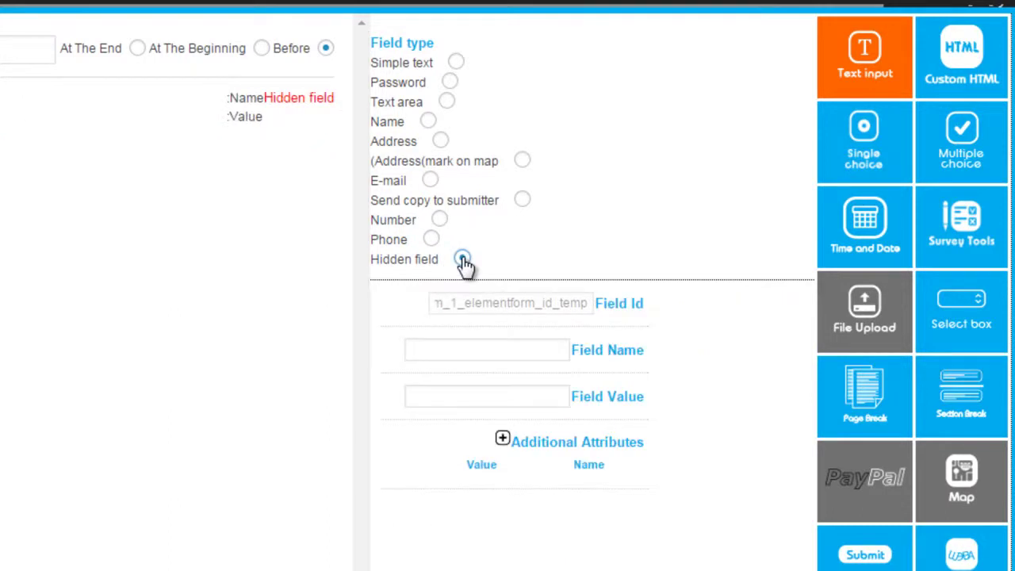
left_click(429, 181)
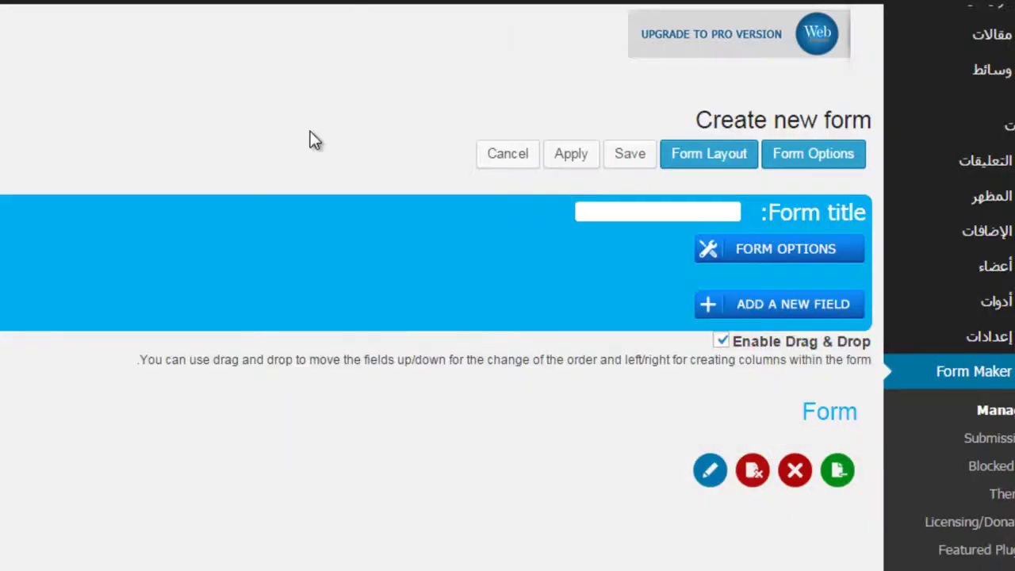
Step: Return to the list of forms and open the Contact form for editing
left_click(994, 414)
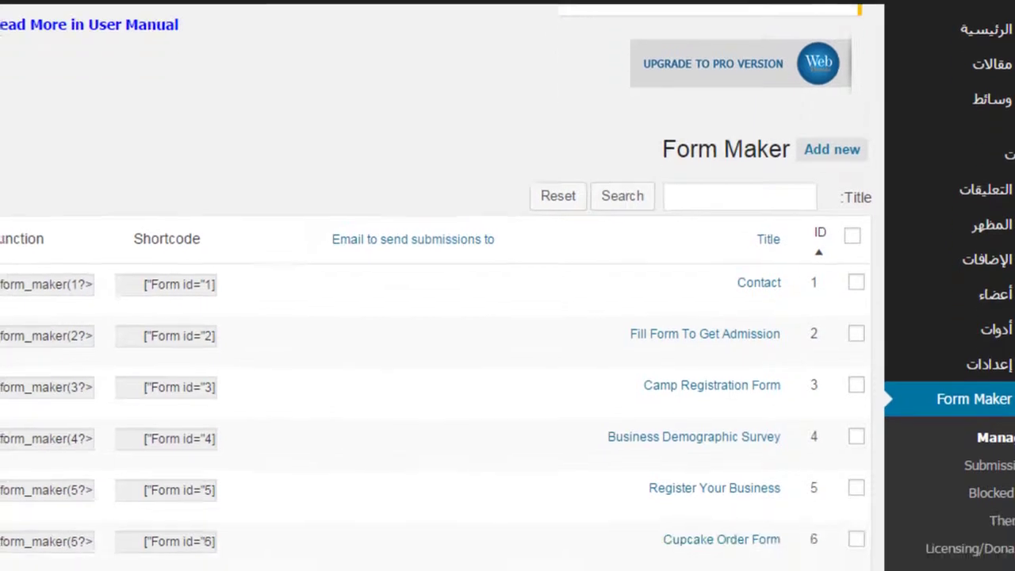
left_click(789, 242)
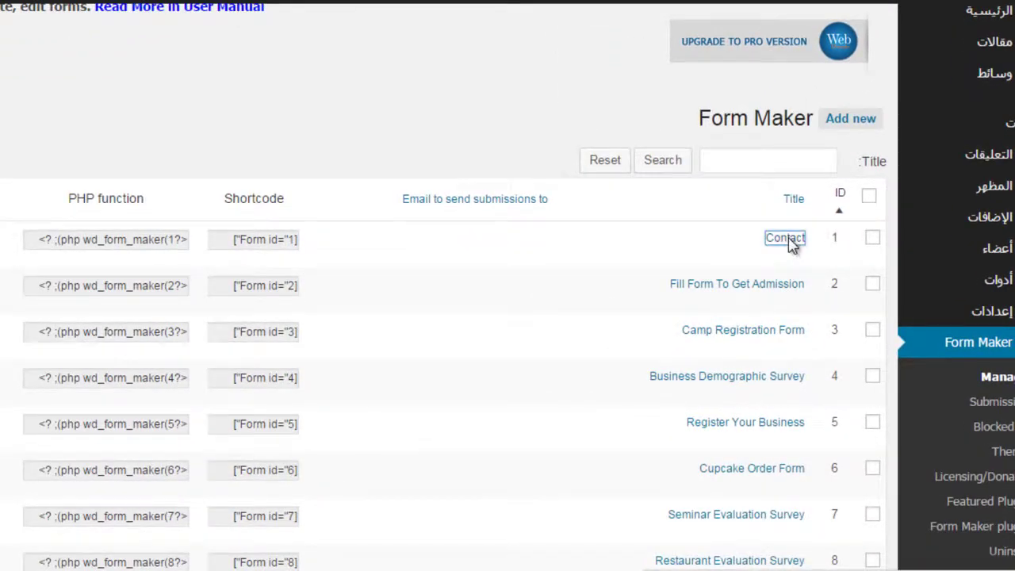
scroll(476, 317, "down", 3)
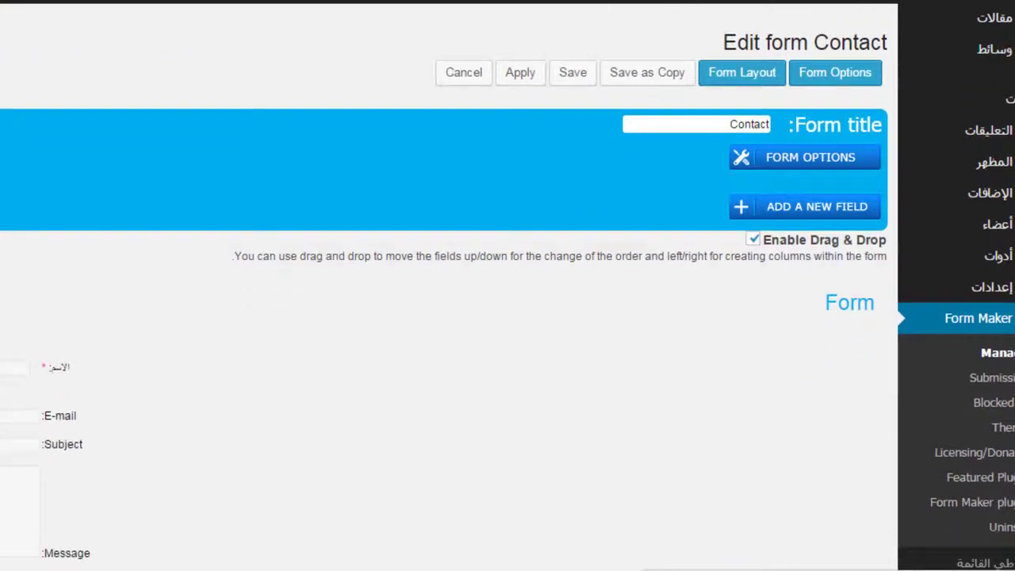
scroll(476, 317, "down", 2)
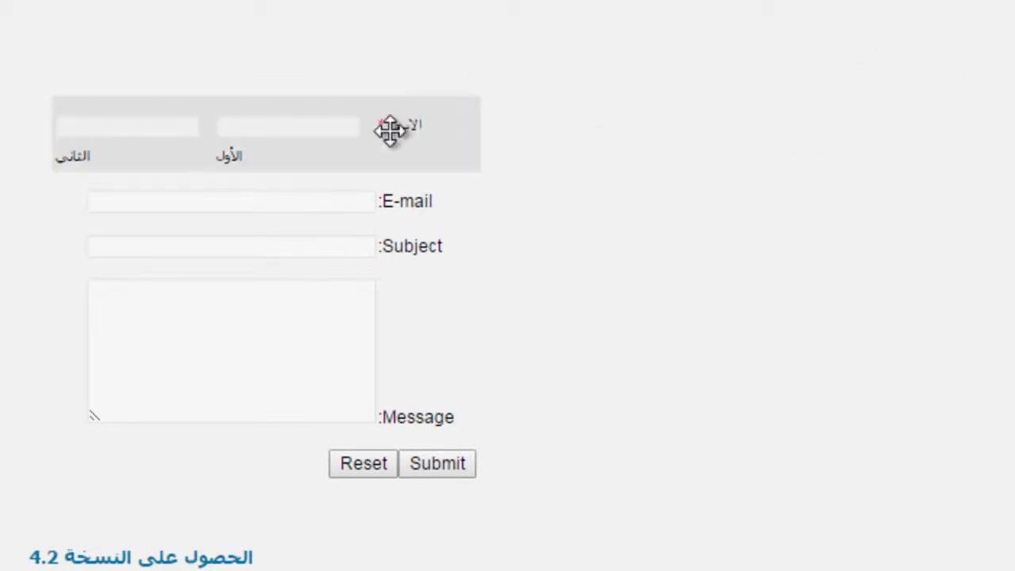
Step: Edit the Contact form's E-mail field and change its label to "الإيميل الإلكتروني:"
left_click(407, 204)
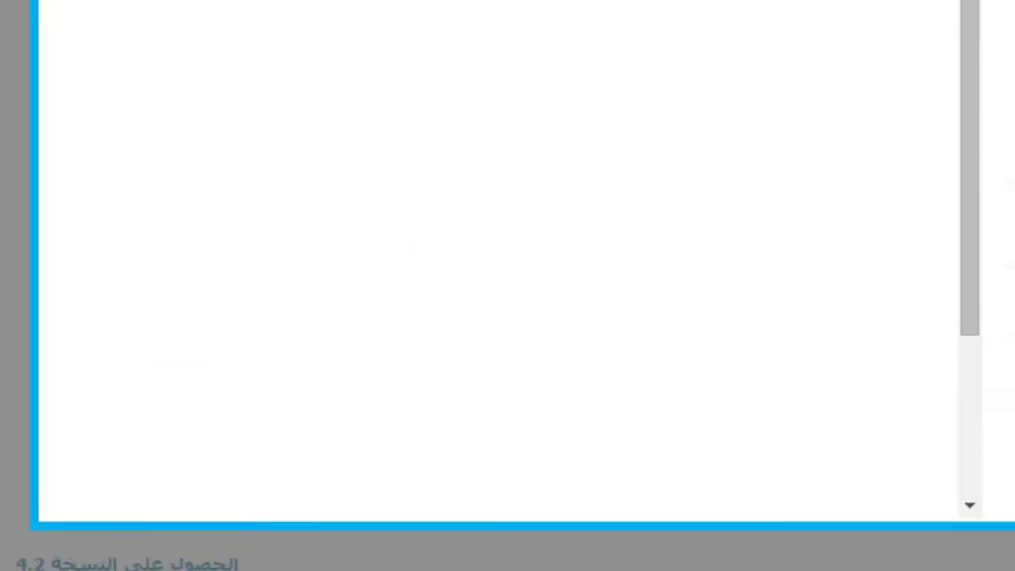
double_click(889, 138)
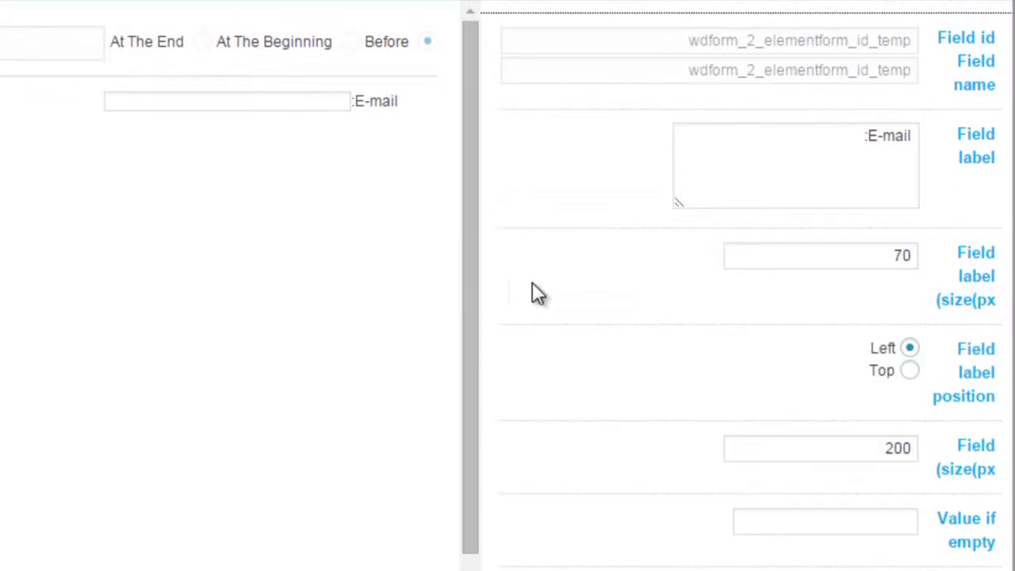
left_click_drag(868, 136, 931, 141)
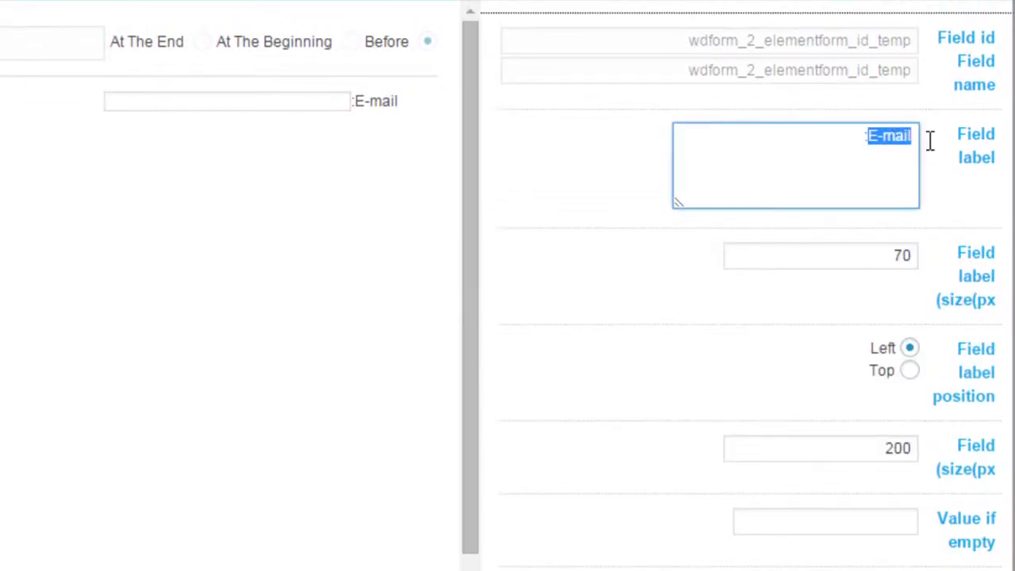
type("hg")
key("BackSpace")
type("لإيم")
key("BackSpace")
type("مي")
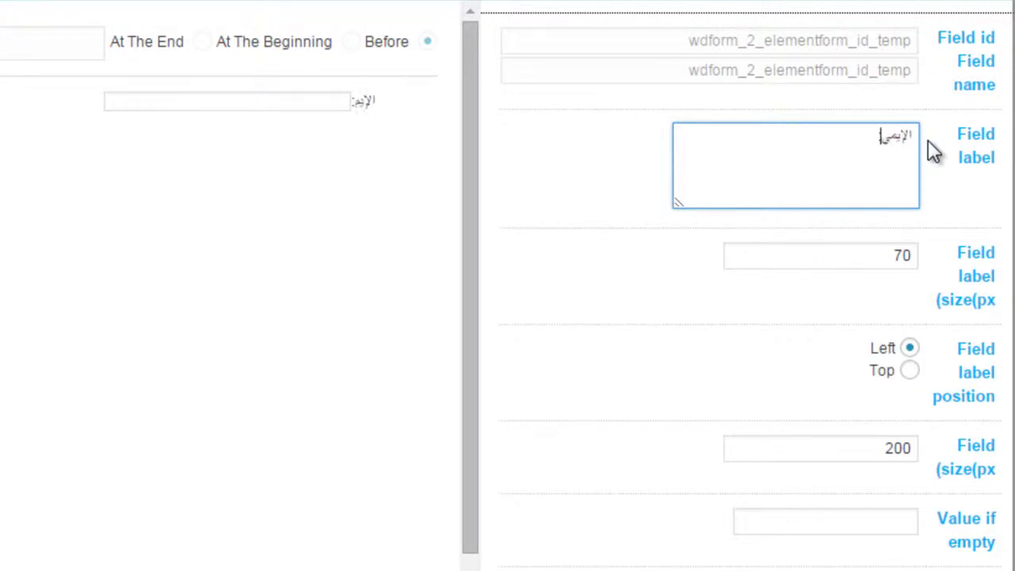
type("ل الإلكتروني:")
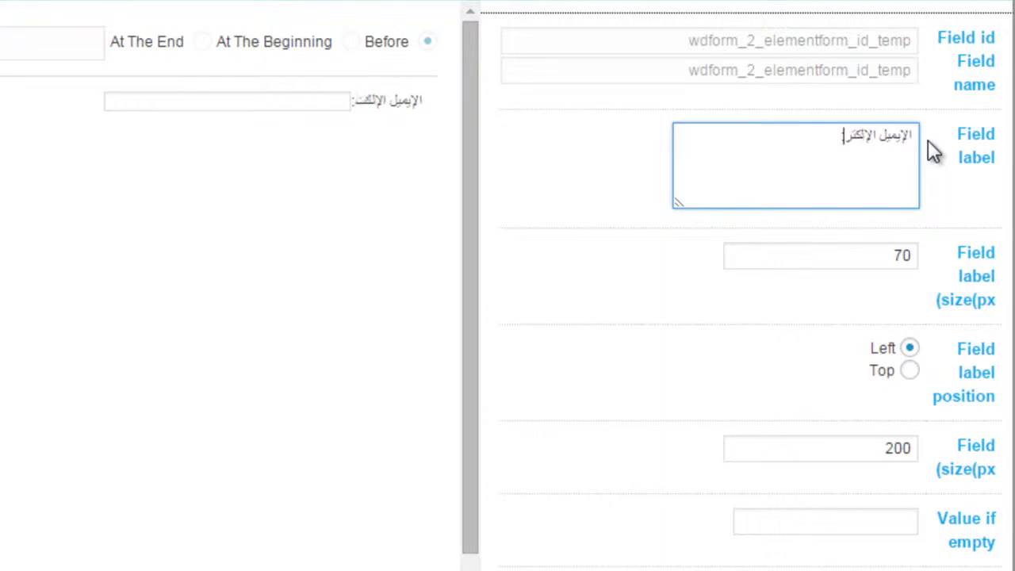
Step: Set the e-mail field's label size to 90 px and its label position to Top, and save the field
double_click(901, 265)
type("90")
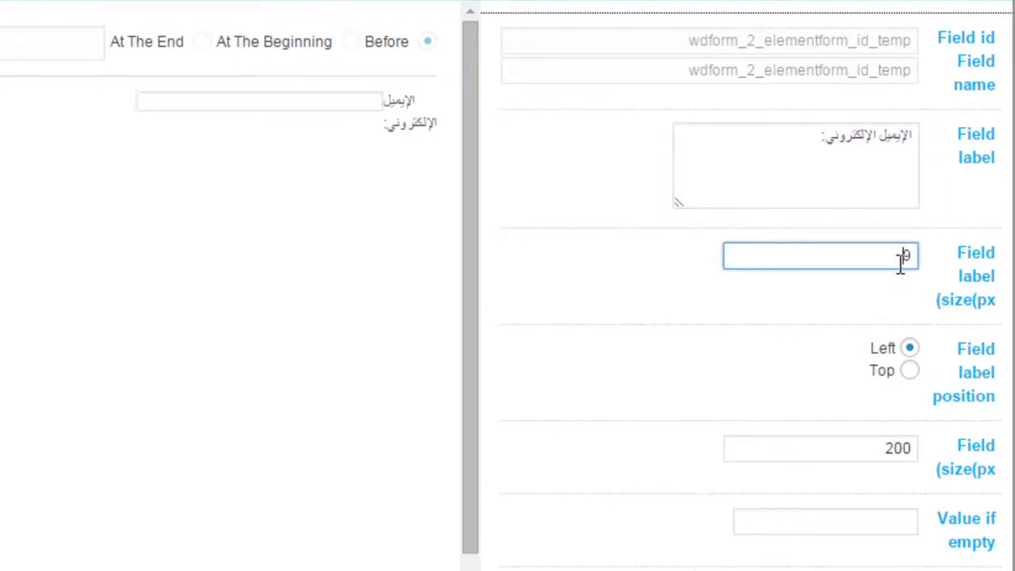
left_click(911, 371)
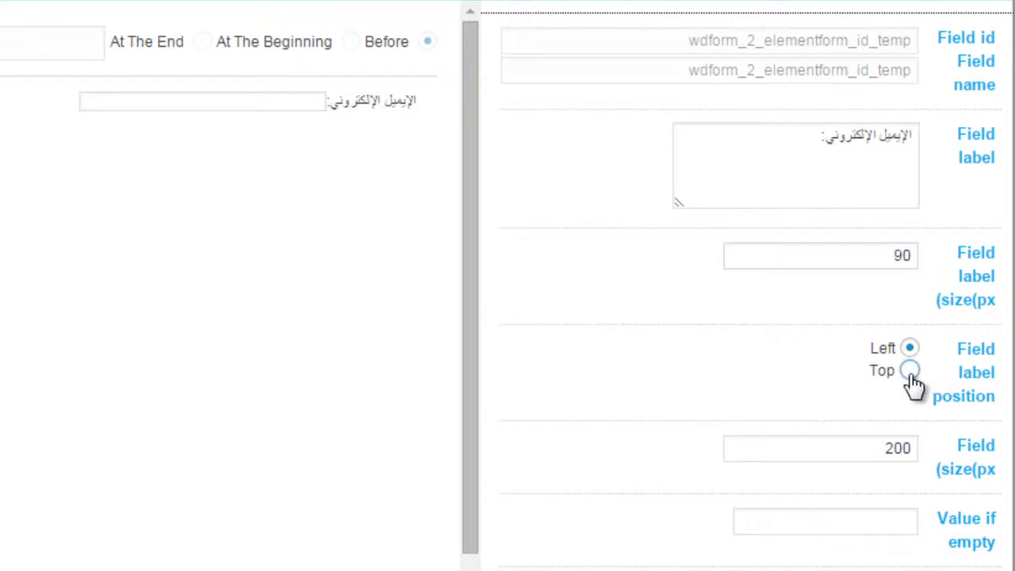
left_click(910, 349)
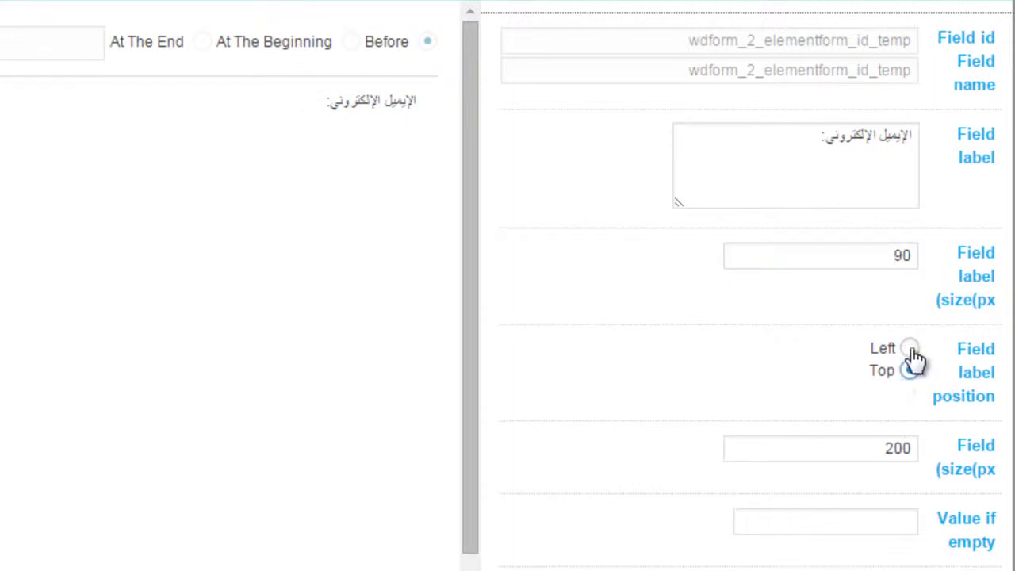
left_click(910, 371)
left_click_drag(467, 500, 469, 570)
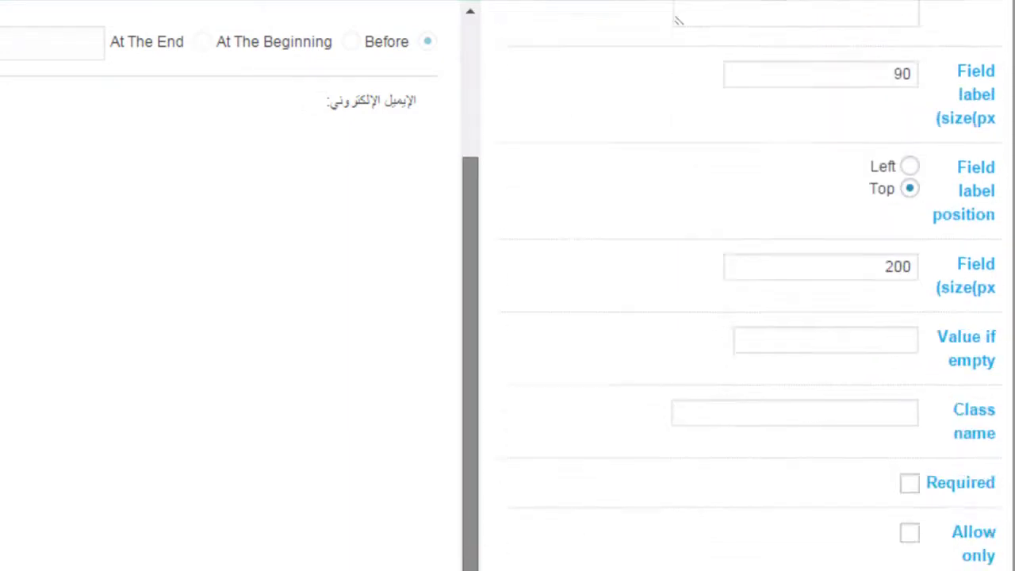
left_click(877, 343)
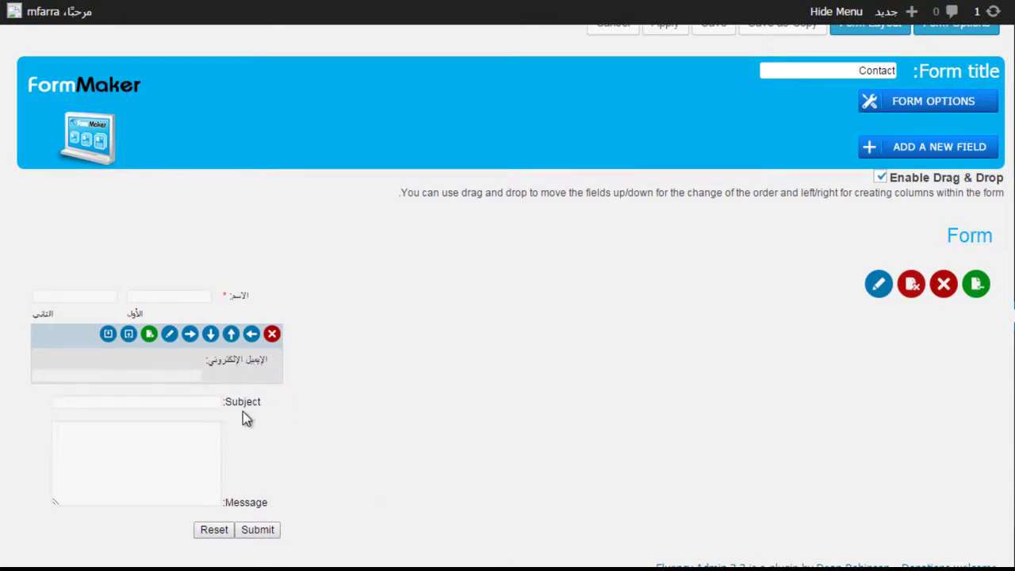
Step: Duplicate the Subject field in the Contact form
mouse_move(247, 401)
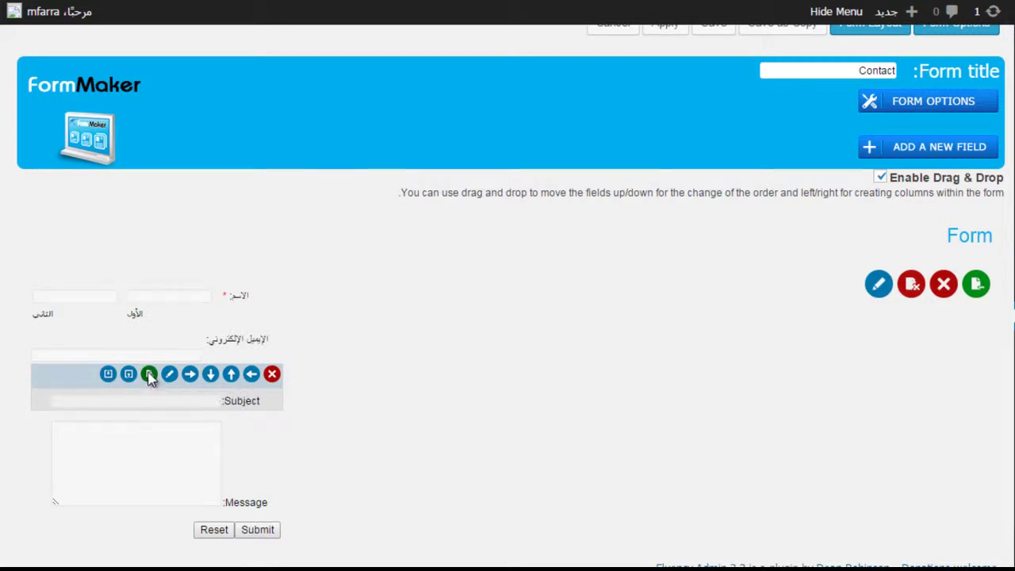
left_click(149, 373)
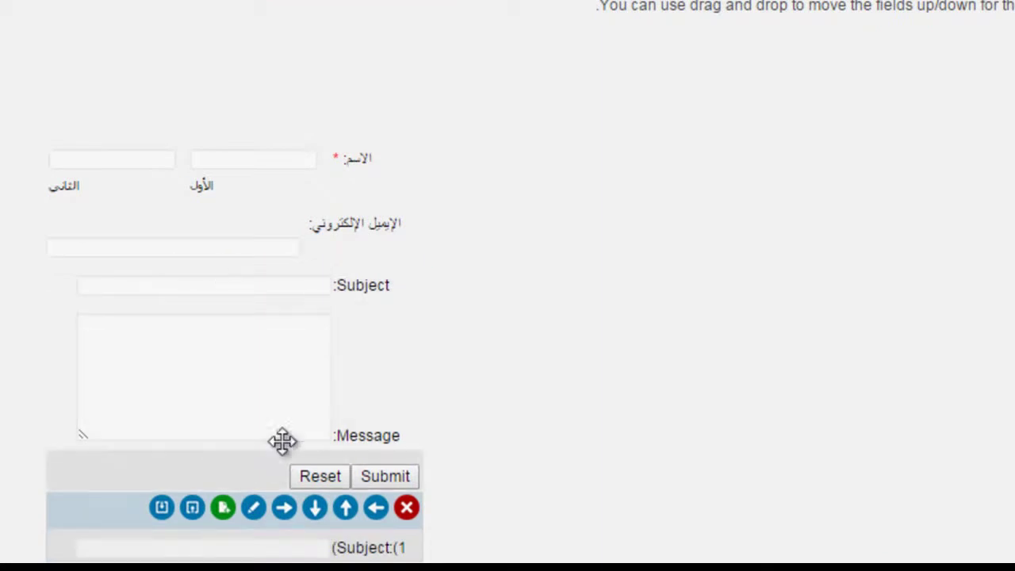
Step: Move the duplicated Subject field directly below the e-mail field, change its label to "التصنيف:" and save the field
scroll(489, 359, "down", 2)
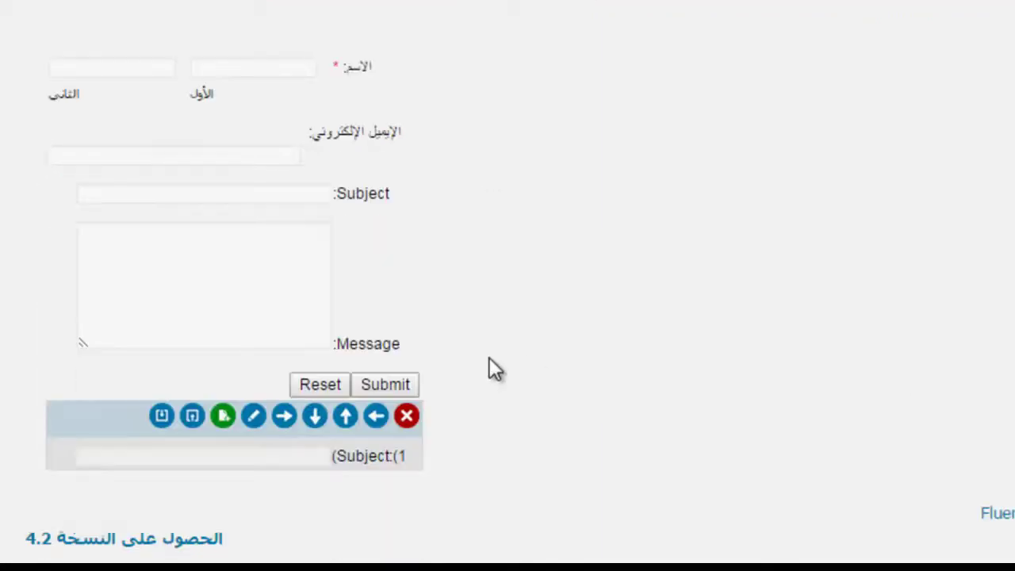
left_click_drag(108, 415, 91, 252)
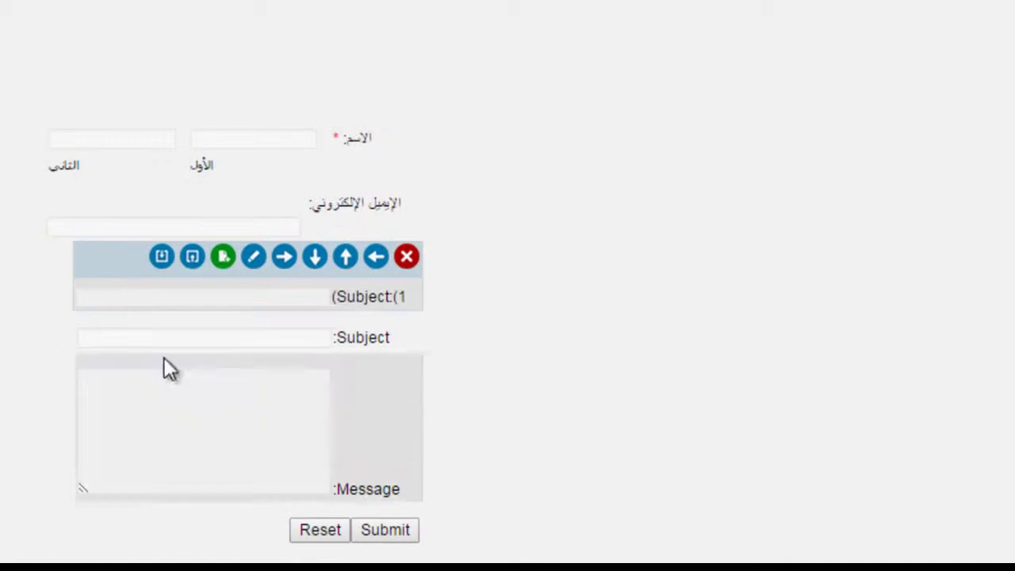
left_click(254, 258)
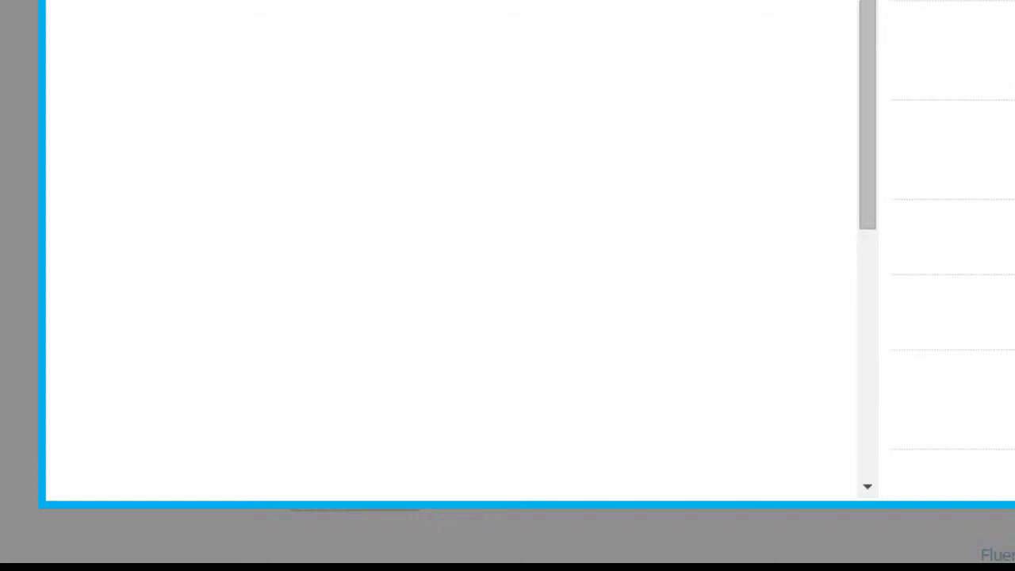
triple_click(763, 157)
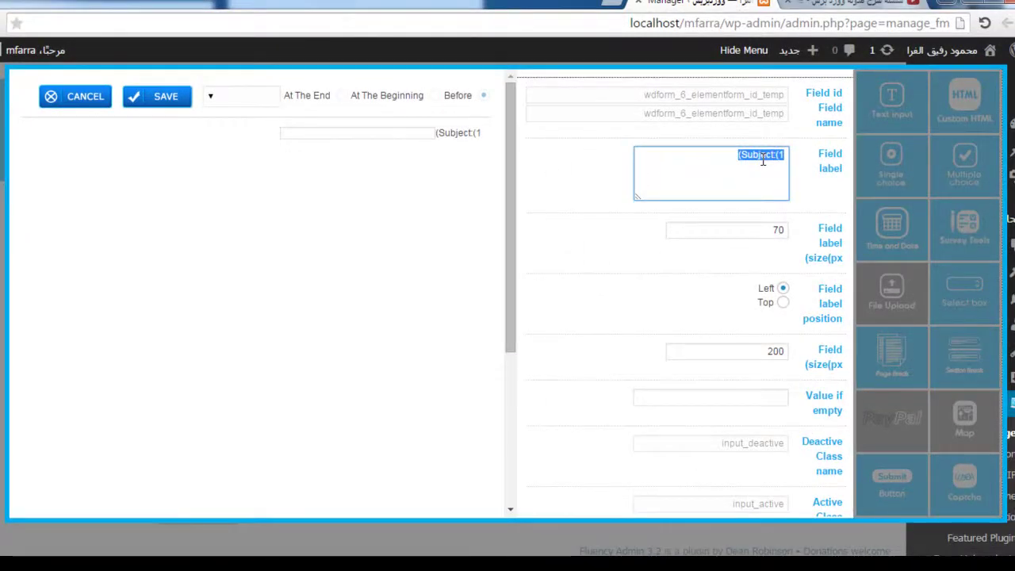
type("h")
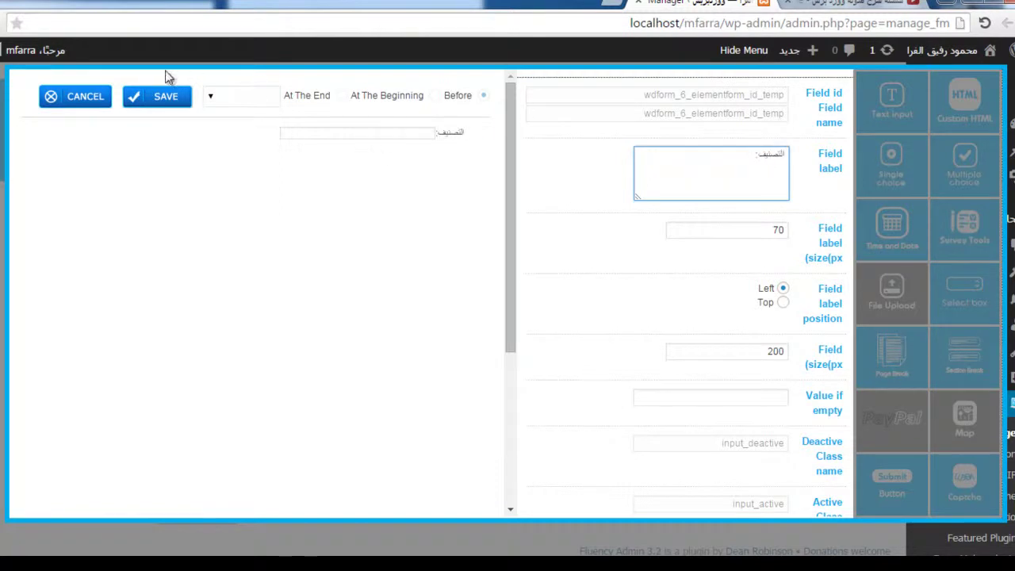
left_click(159, 101)
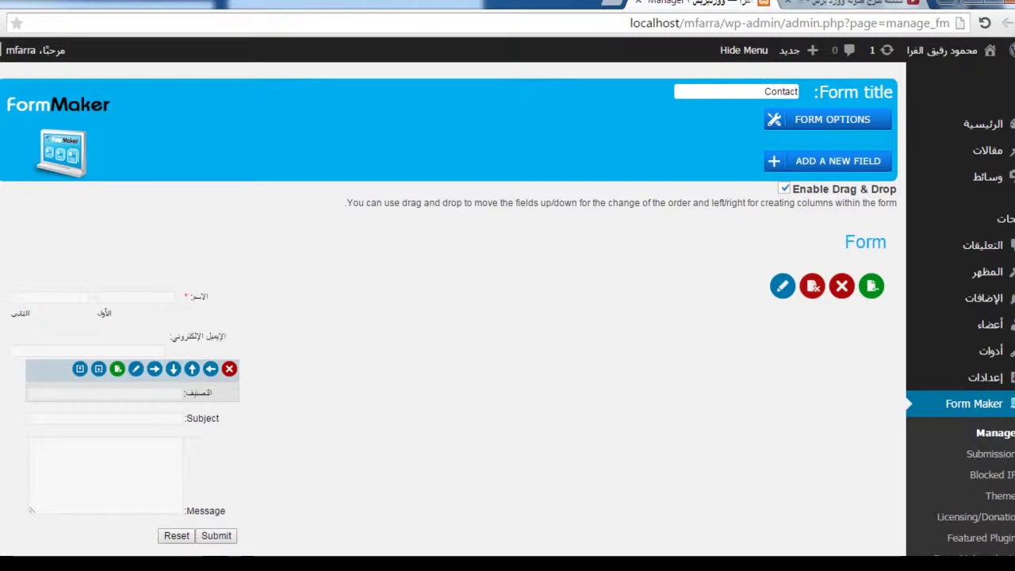
Step: Return to the list of forms and open the Restaurant Evaluation Survey form for editing
scroll(508, 307, "down", 1)
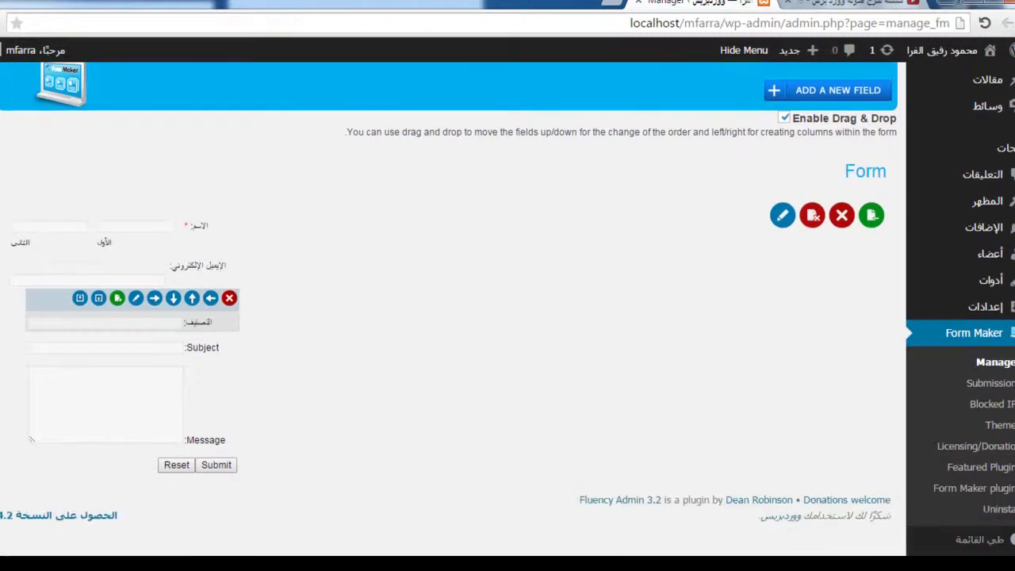
left_click(996, 365)
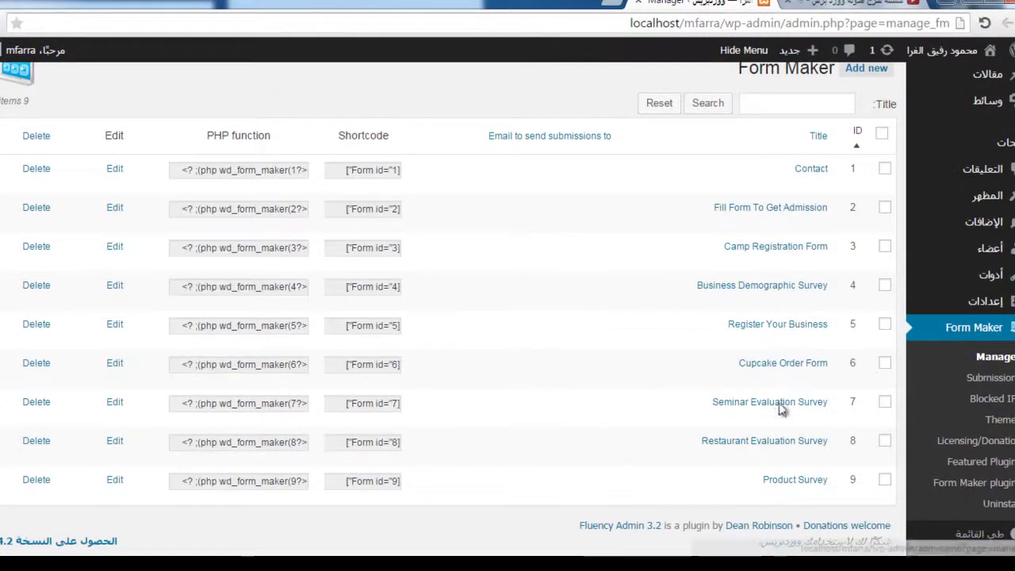
left_click(801, 447)
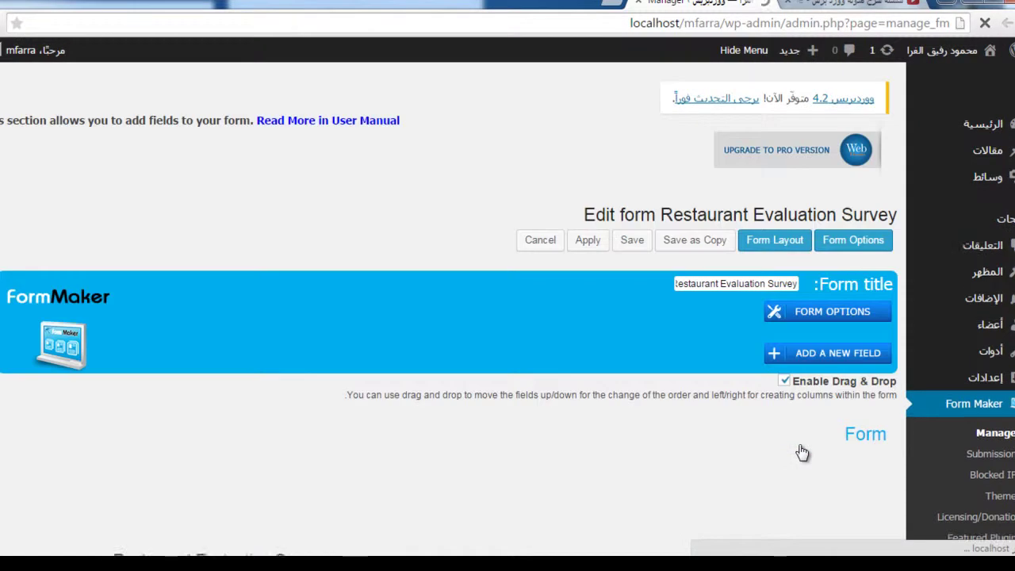
Step: Open the survey's heading section for editing and save it without changes
scroll(452, 317, "down", 6)
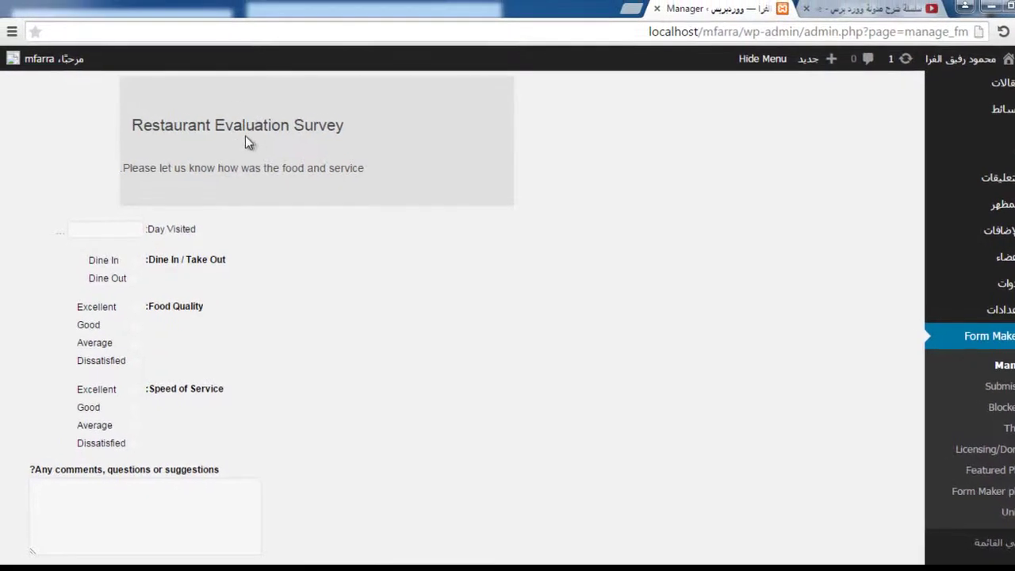
double_click(246, 140)
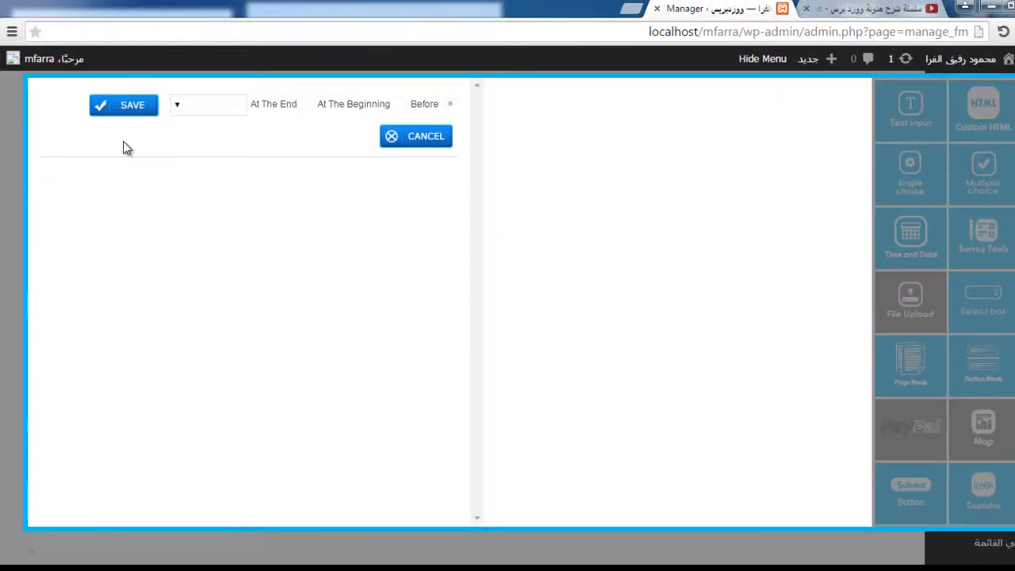
left_click(128, 110)
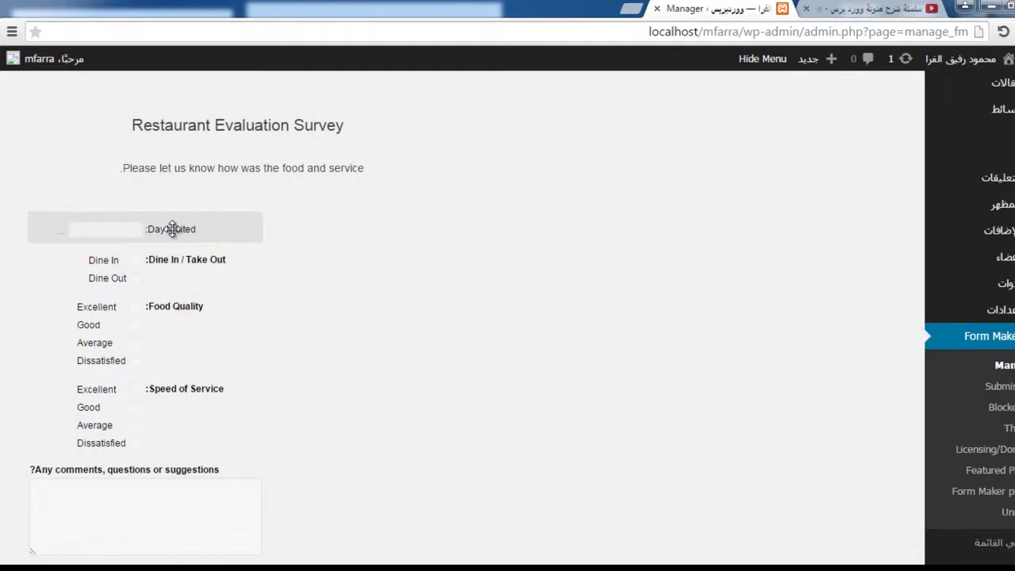
Step: Edit the "Dine In / Take Out" field, setting its label position to Top and its relative position to Horizontal
left_click(165, 268)
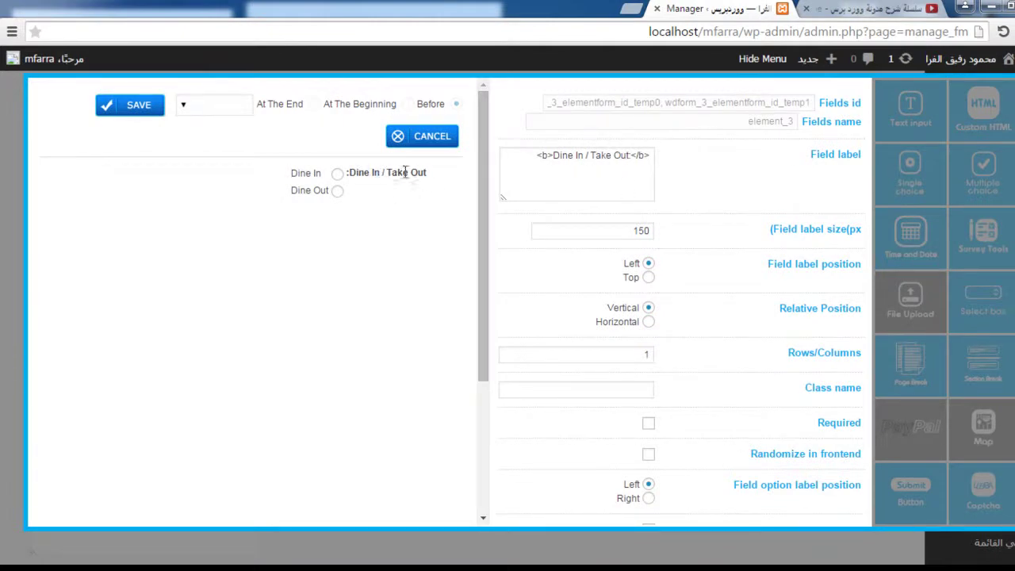
left_click_drag(554, 155, 628, 155)
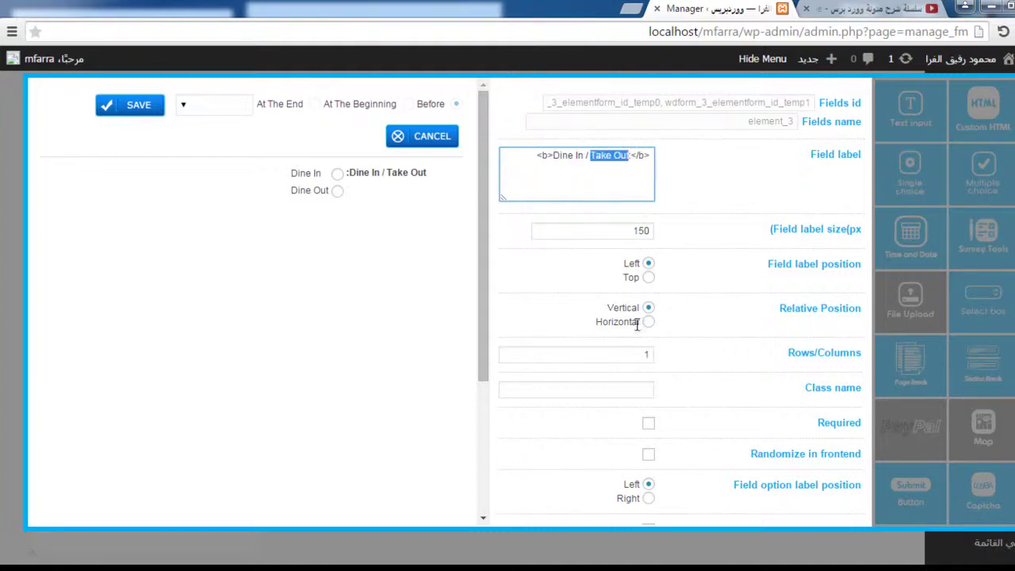
left_click(649, 277)
left_click(648, 322)
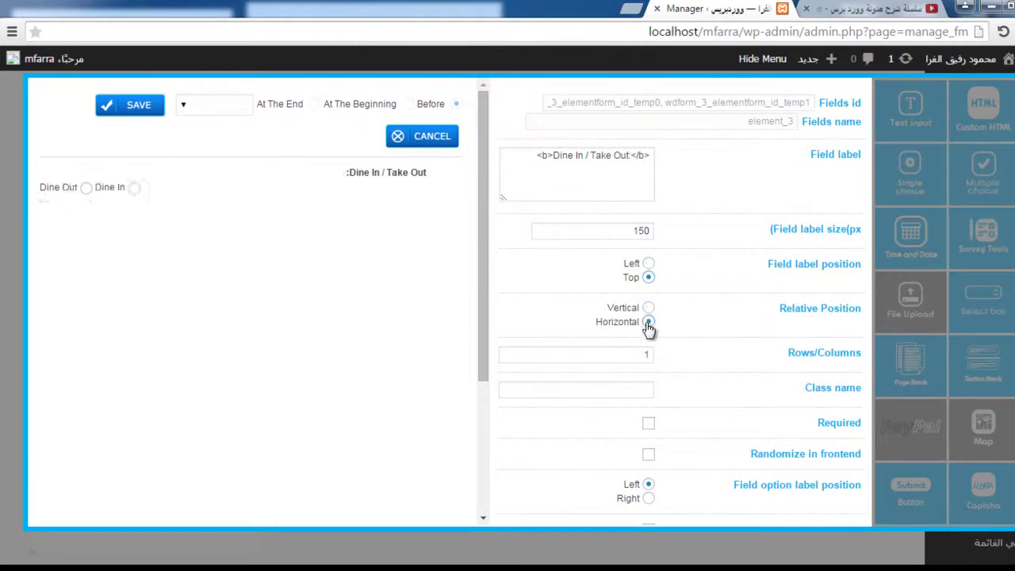
left_click(648, 307)
left_click(649, 322)
Step: Make Dine In the preselected option and save the "Dine In / Take Out" field
triple_click(132, 189)
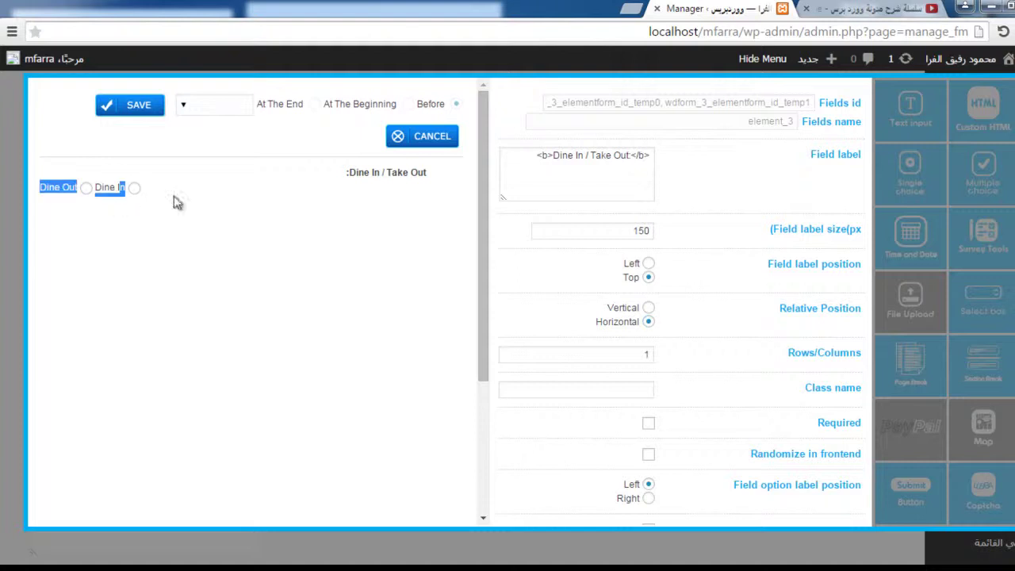
left_click(194, 234)
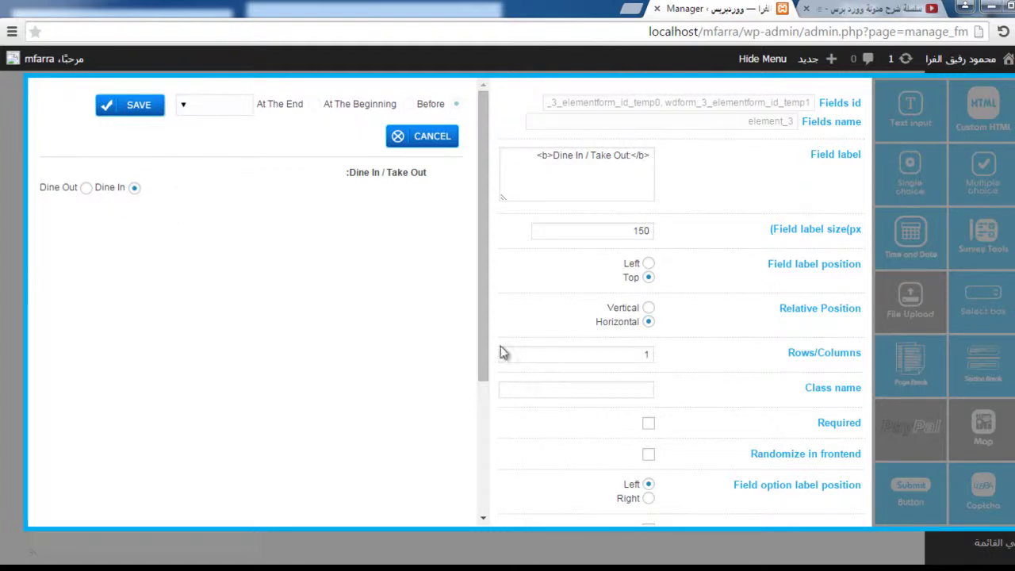
left_click(138, 106)
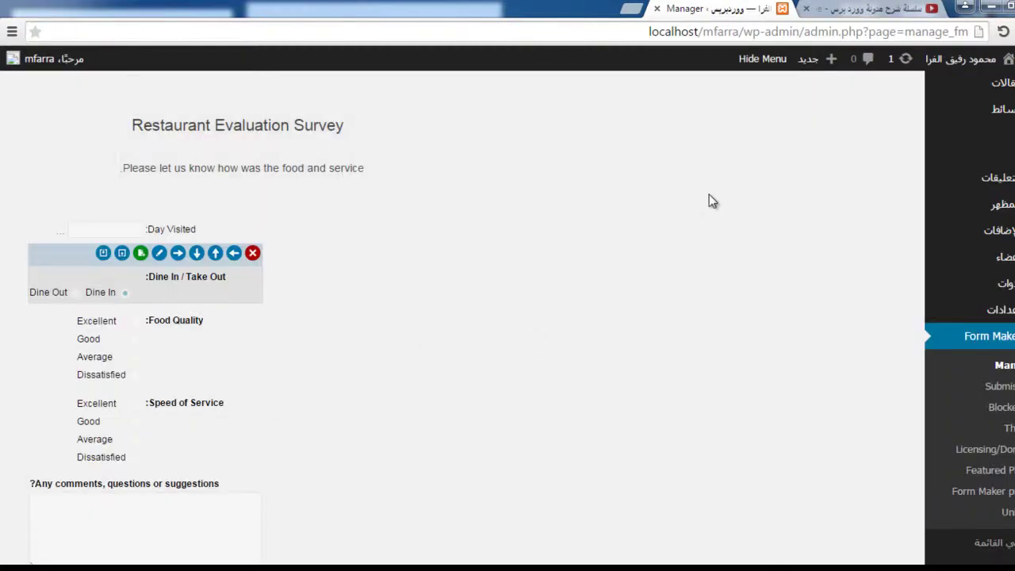
Step: Start a new Time and Date field in the survey and change its label to "التاريخ:"
scroll(609, 388, "down", 2)
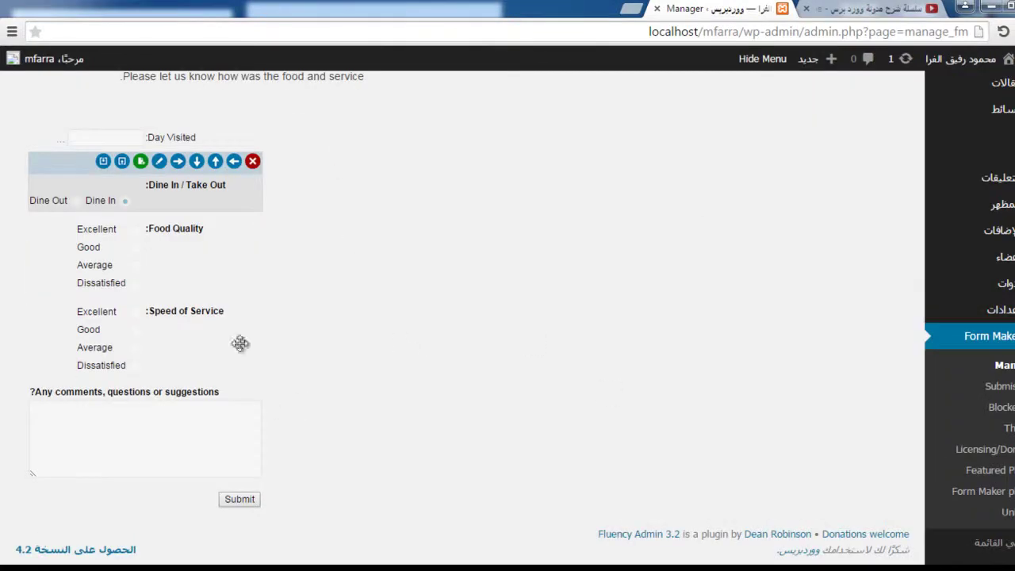
scroll(556, 317, "up", 5)
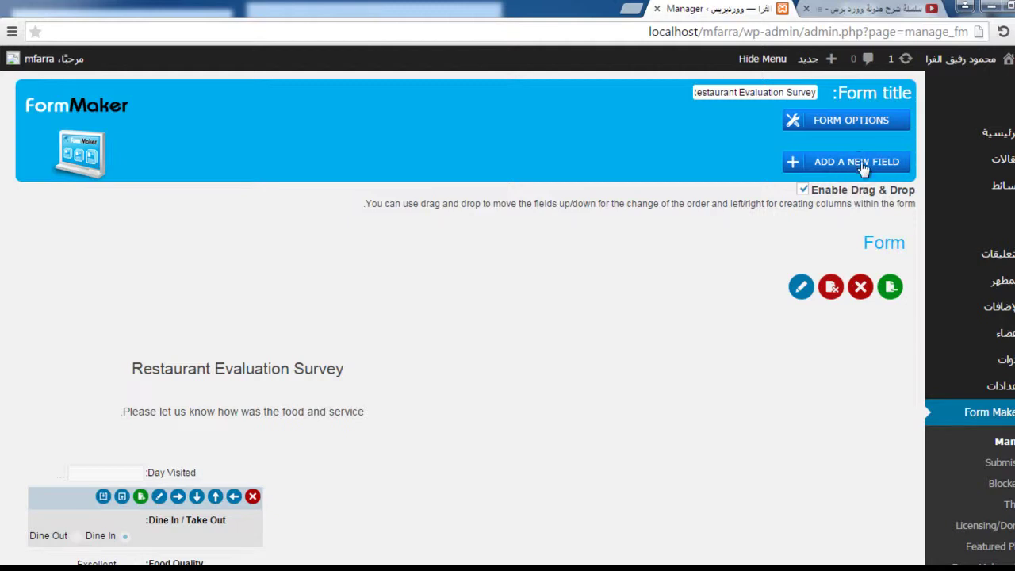
left_click(846, 161)
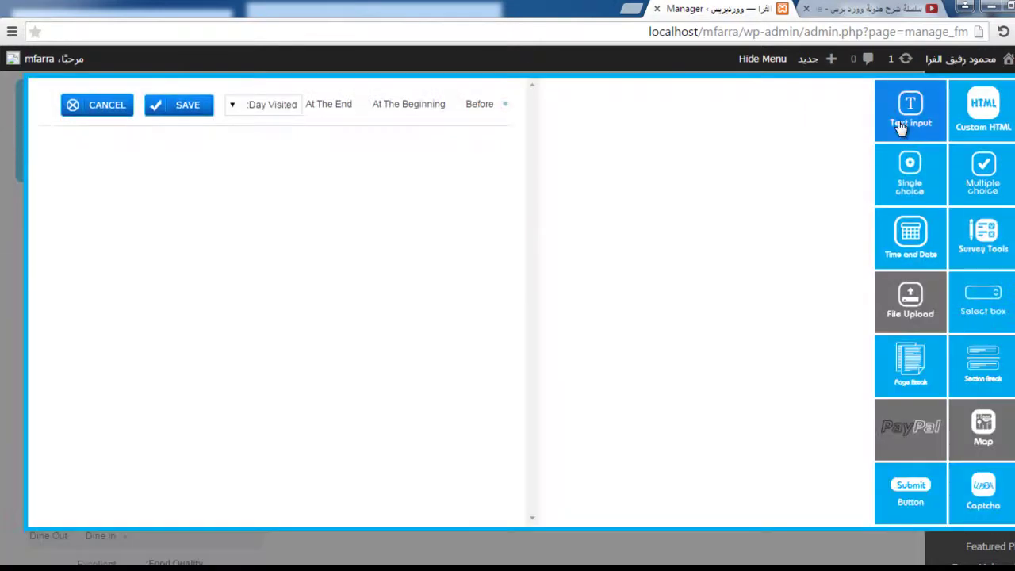
left_click(924, 241)
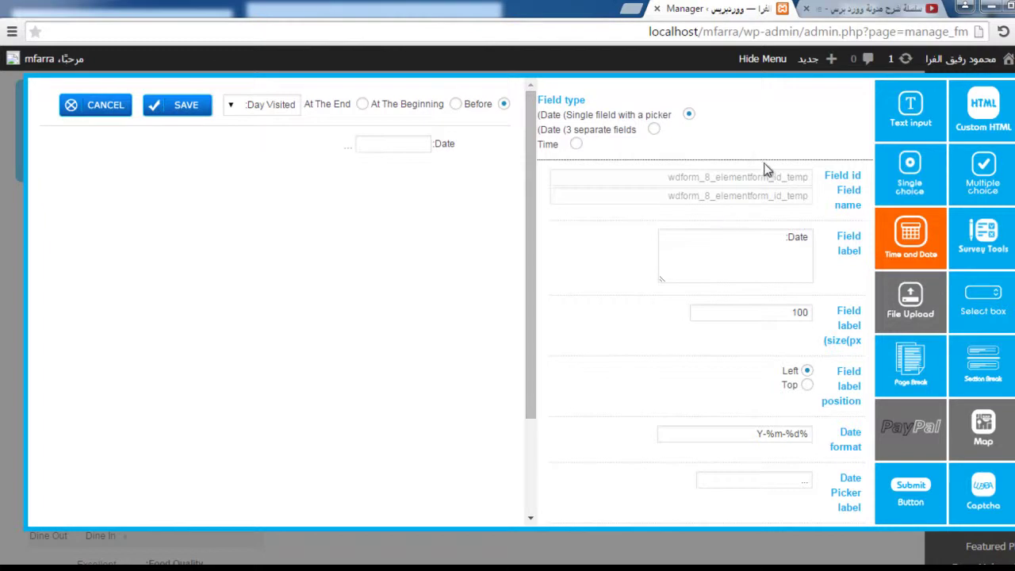
double_click(795, 239)
type("hgj")
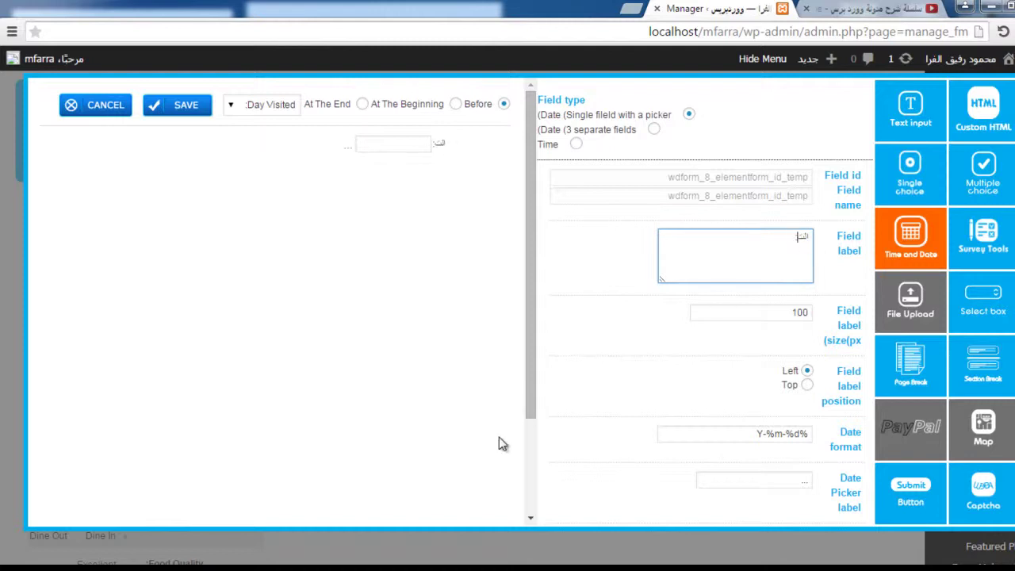
Step: Set the new date field's label position to Top, place it At The Beginning of the form and save it
left_click(807, 385)
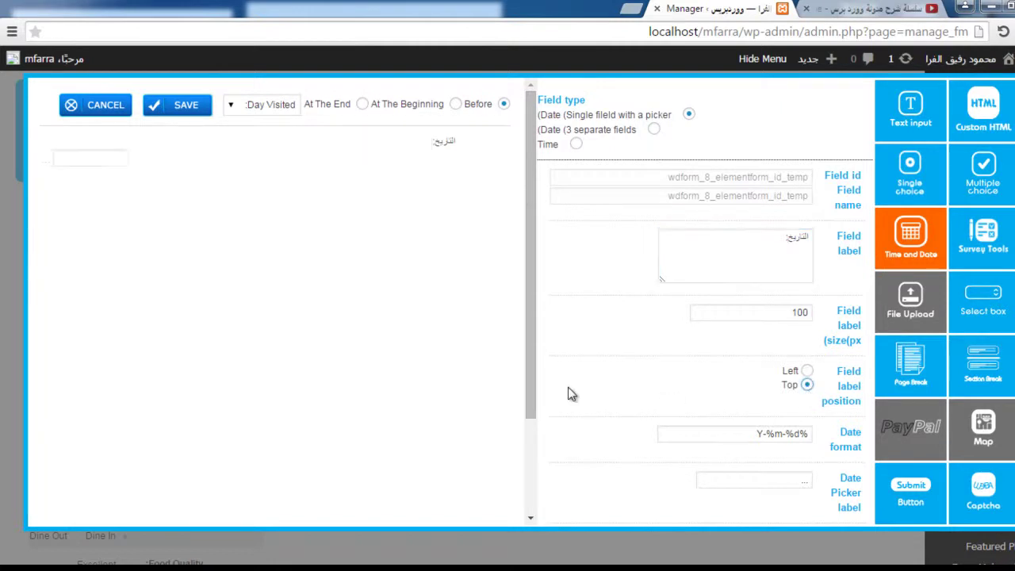
left_click(758, 435)
left_click(782, 434)
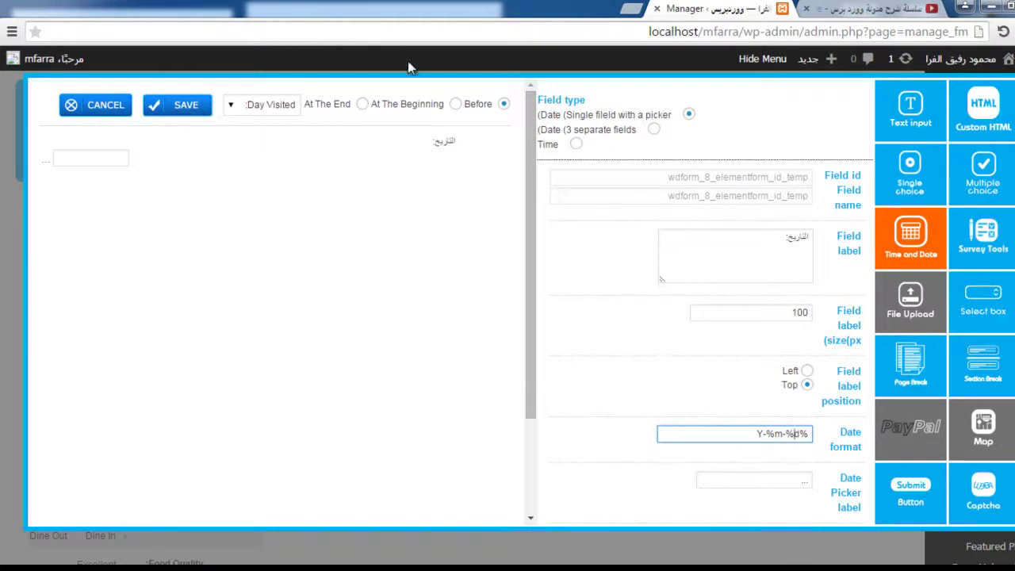
left_click(362, 104)
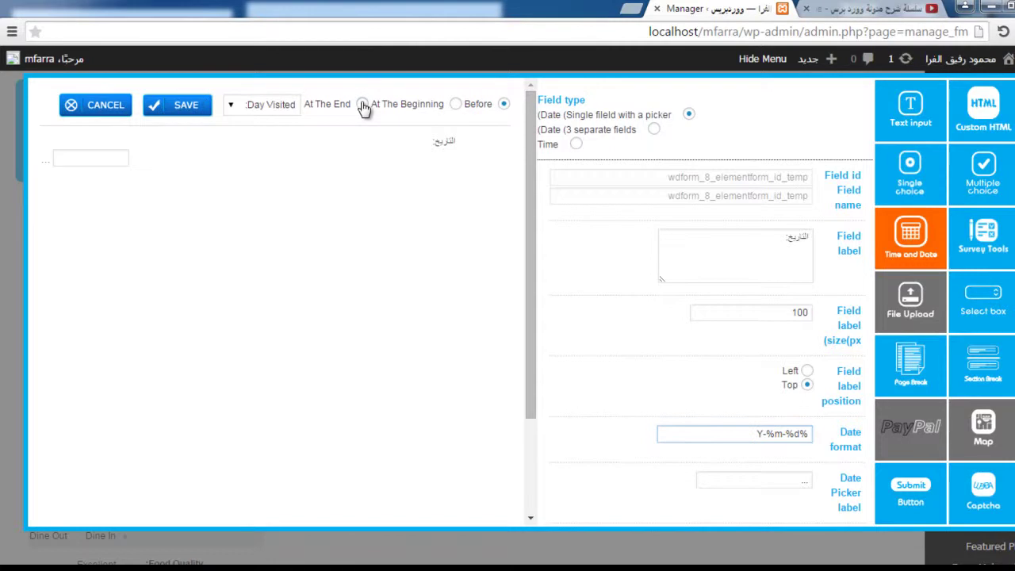
left_click(456, 103)
left_click(192, 110)
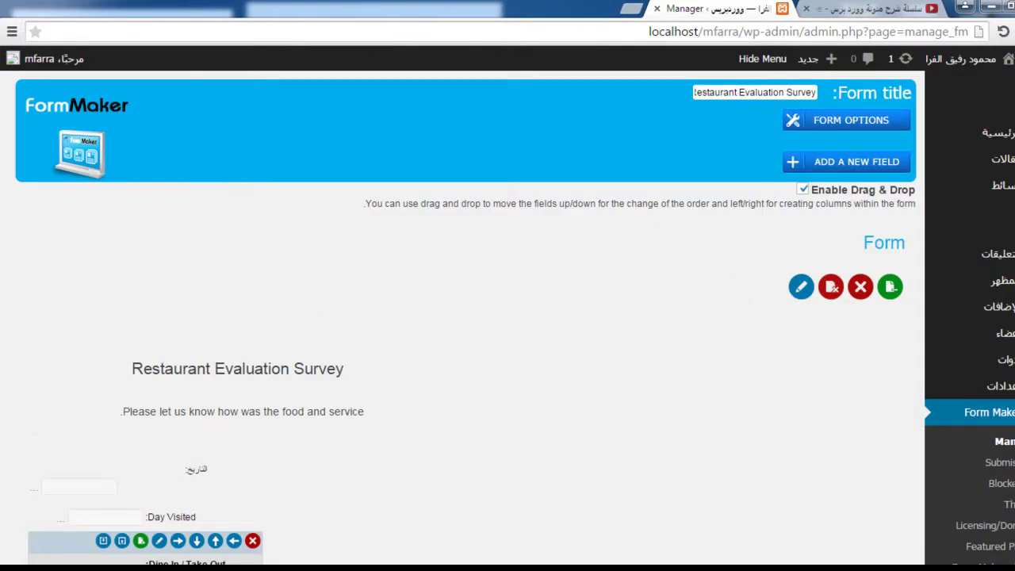
Step: Move the "التاريخ:" date field below the "Dine In / Take Out" field
scroll(227, 333, "down", 1)
left_click_drag(173, 375, 482, 370)
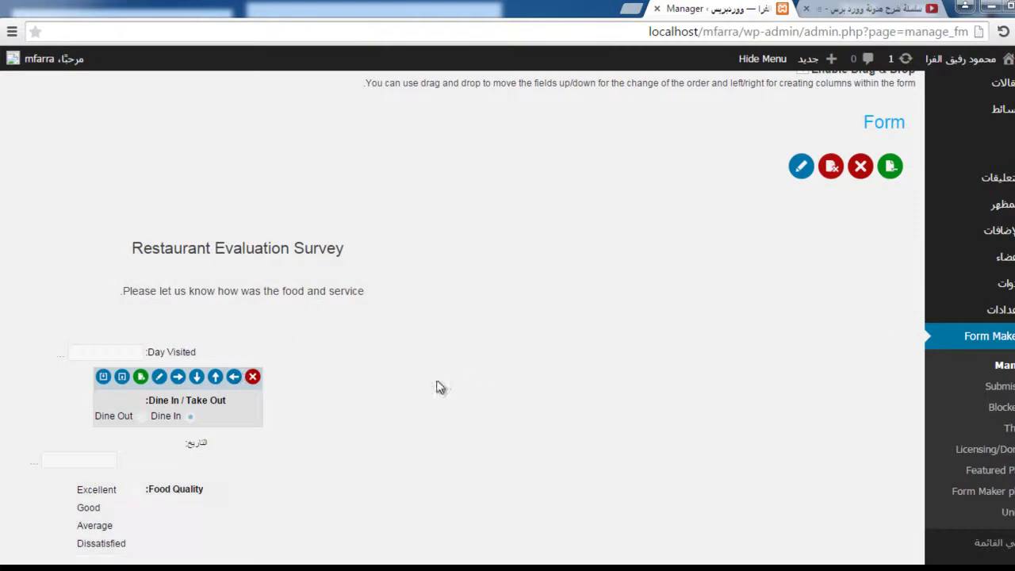
Step: Disable drag and drop for the form and move the Day Visited field up above the survey heading
scroll(872, 326, "up", 4)
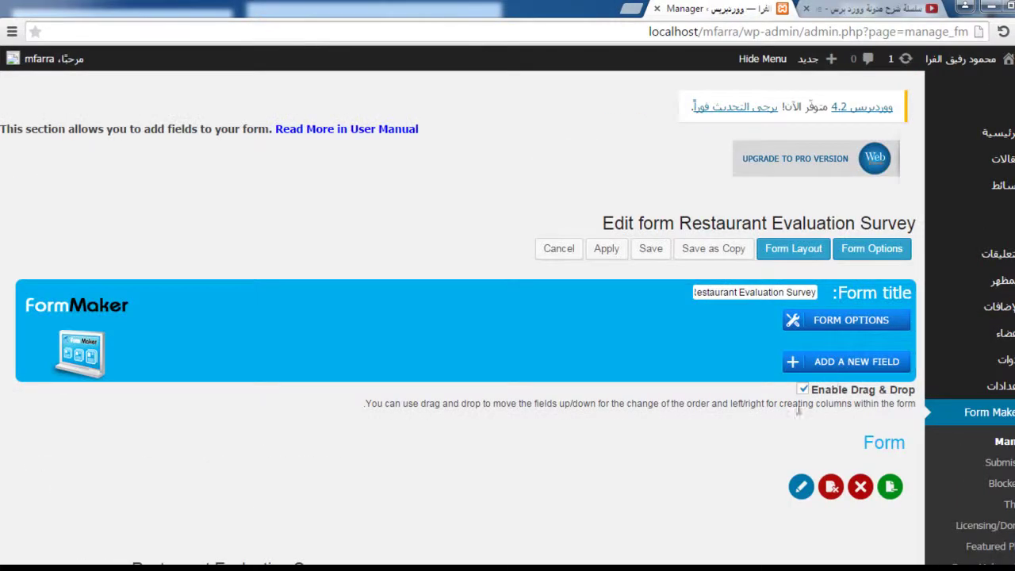
left_click(803, 391)
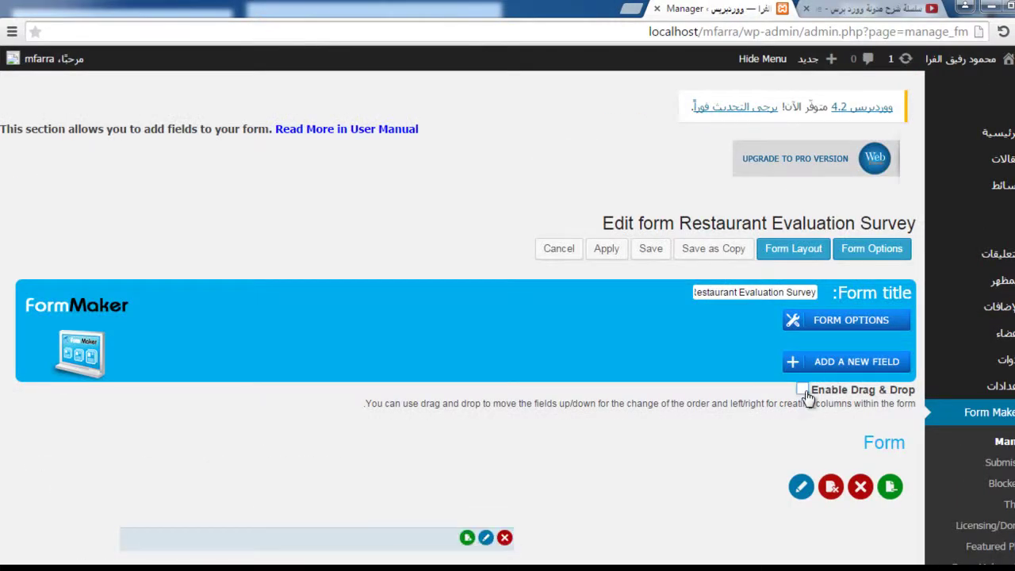
scroll(508, 318, "down", 4)
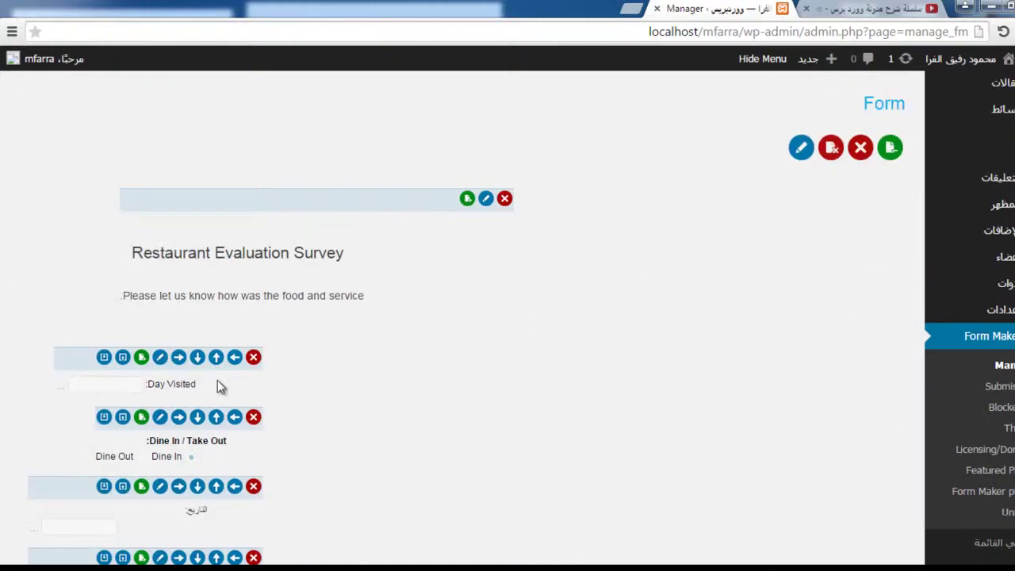
left_click(216, 357)
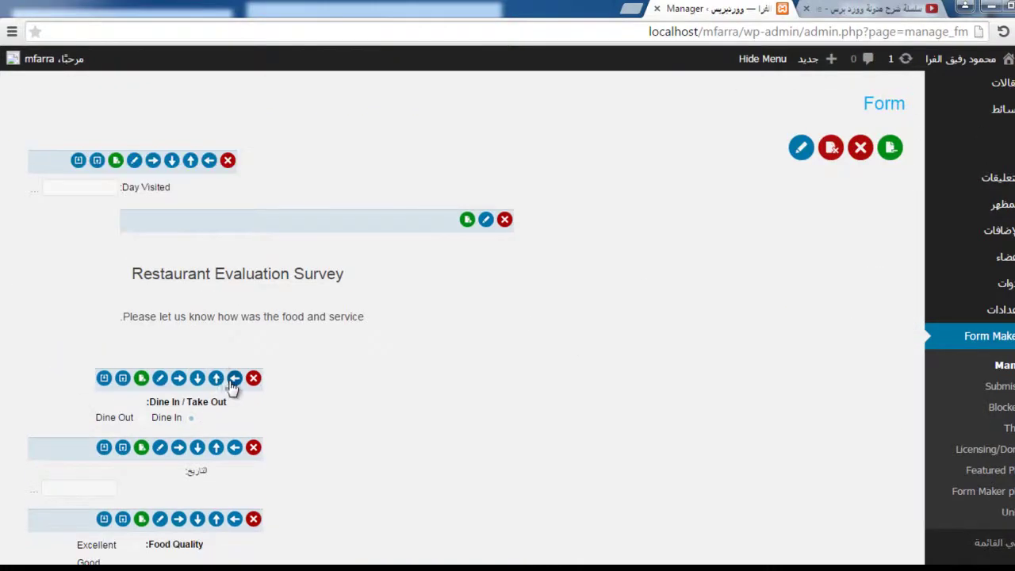
Step: Re-enable drag and drop and save the Restaurant Evaluation Survey form
scroll(507, 317, "up", 3)
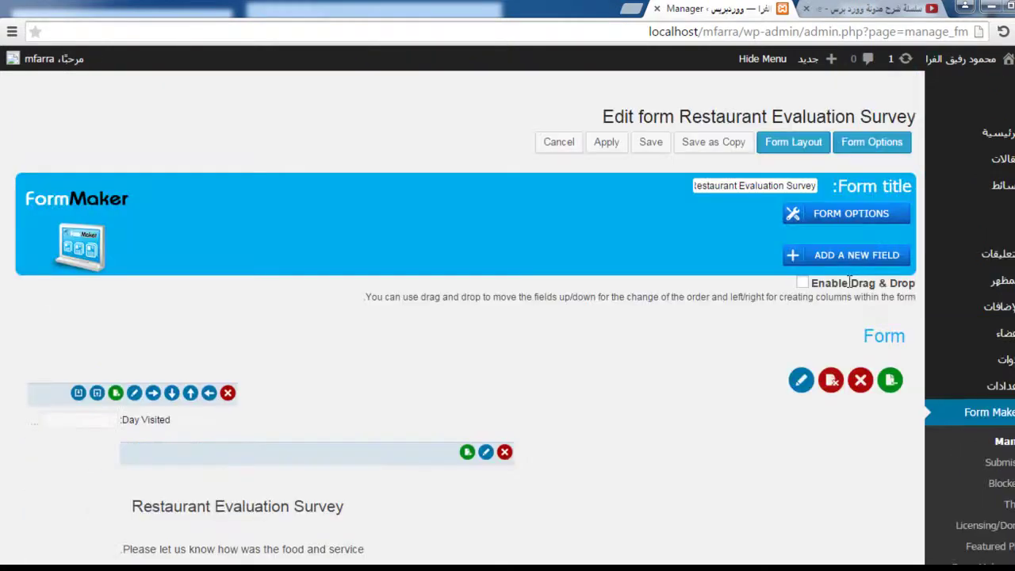
left_click(804, 284)
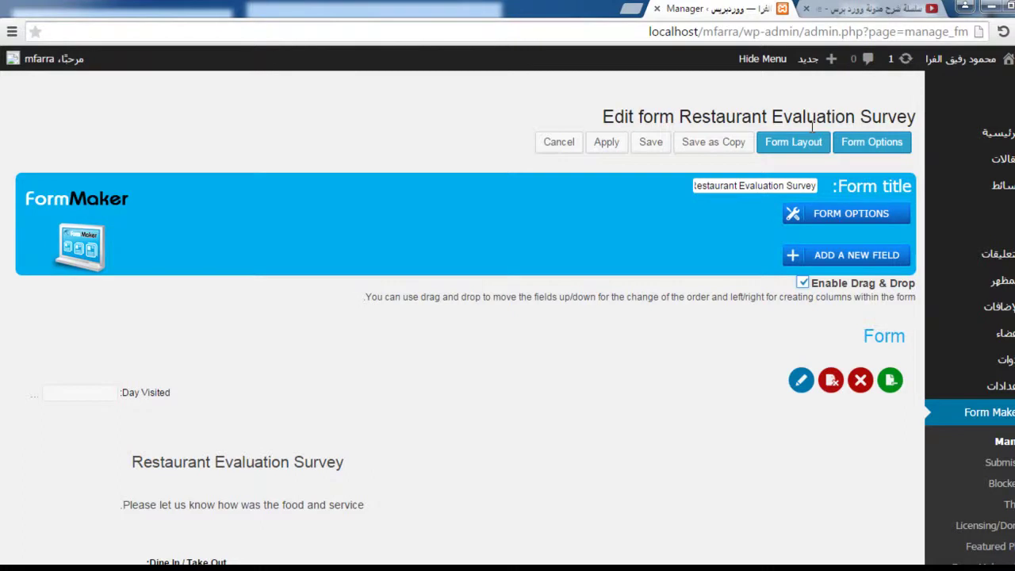
left_click(651, 142)
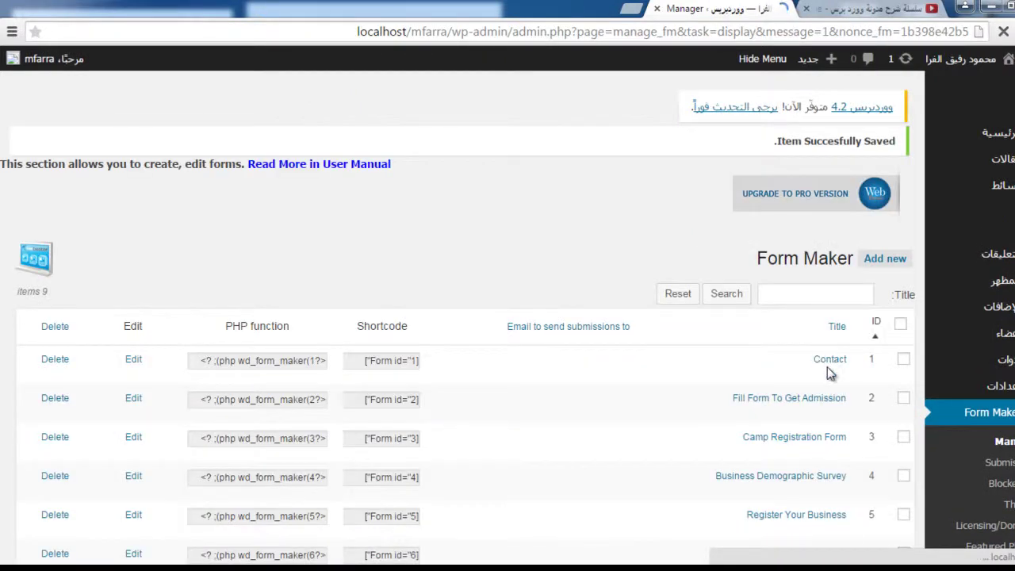
Step: Open the "Fill Form To Get Admission" form for editing and try to save it as a copy
left_click(819, 400)
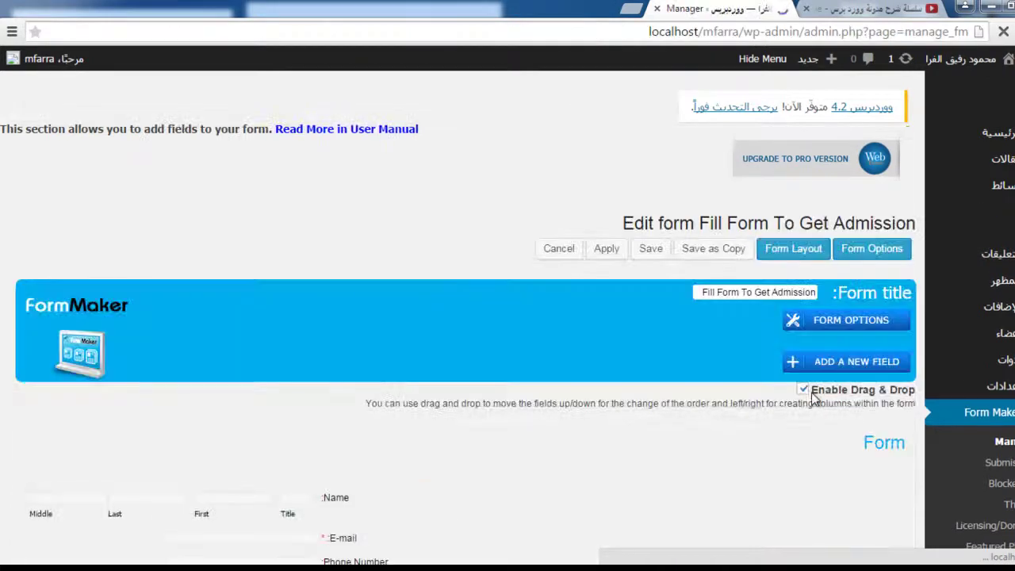
left_click(710, 255)
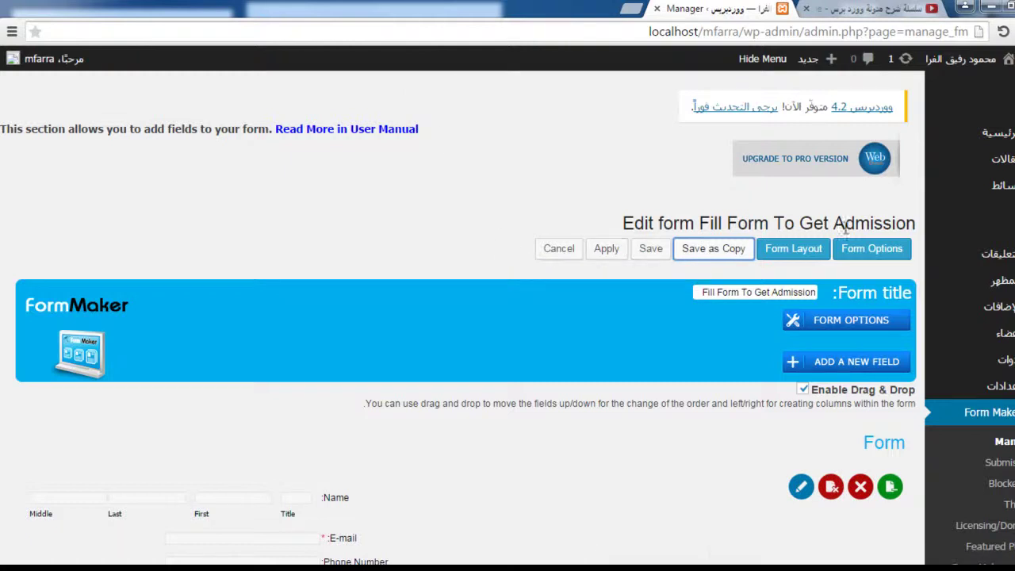
scroll(468, 317, "down", 2)
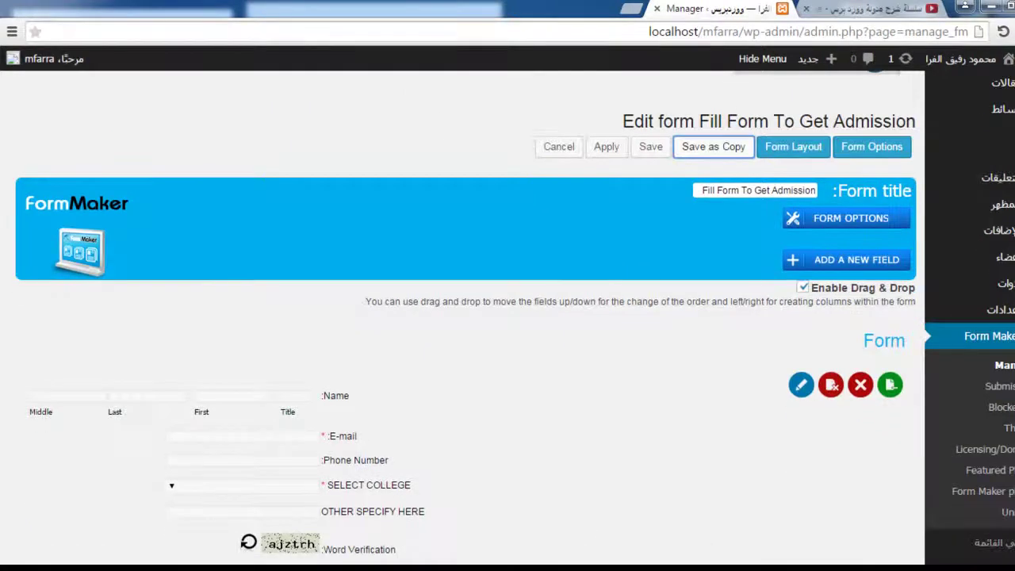
scroll(468, 317, "down", 2)
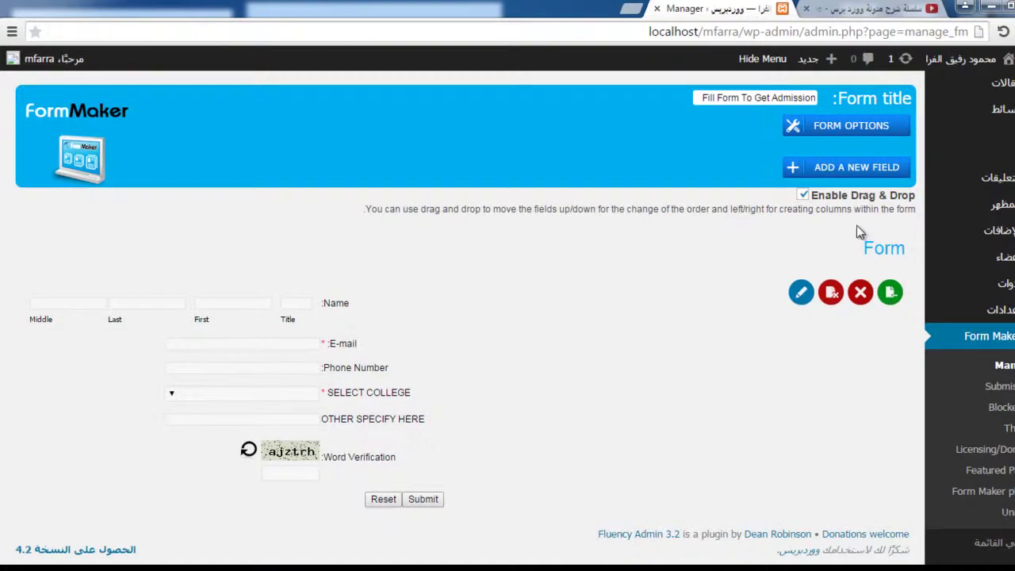